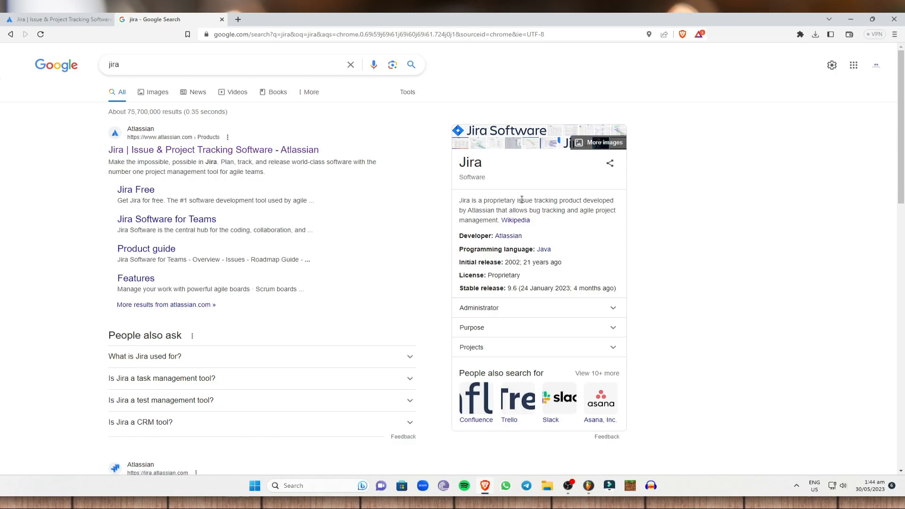
# Open the free Jira Software sign-up and highlight the free plan heading
pyautogui.click(76, 21)
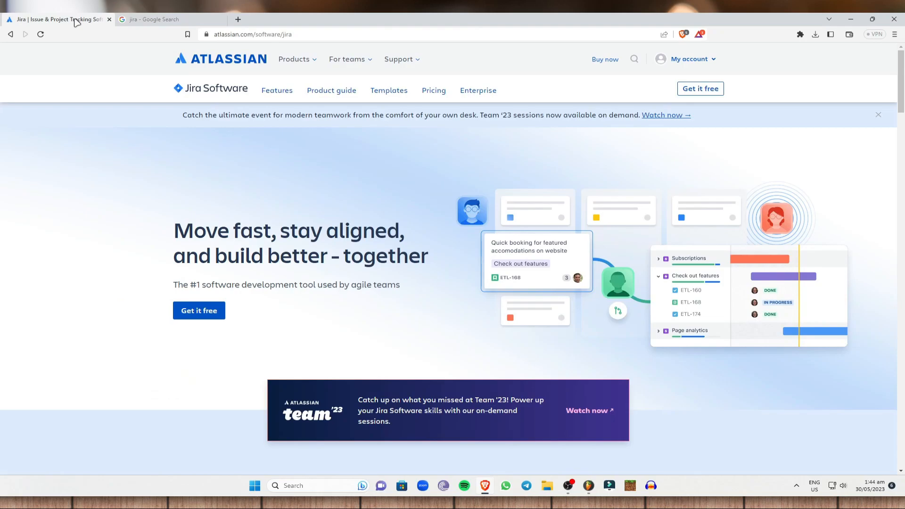
pyautogui.click(208, 314)
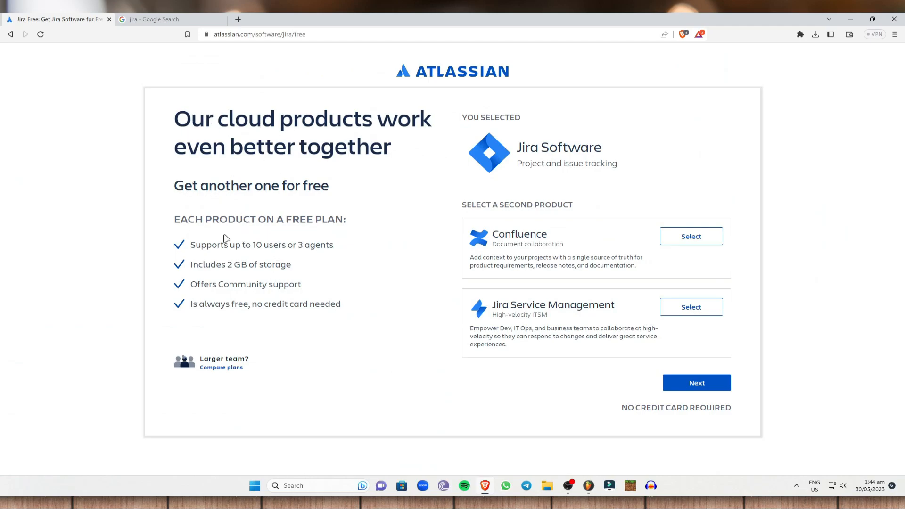
pyautogui.moveTo(166, 222); pyautogui.dragTo(369, 231)
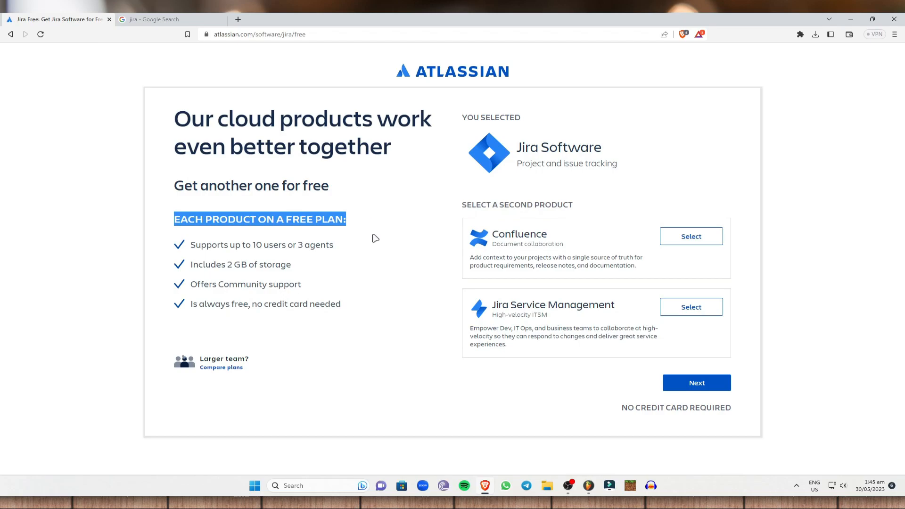
pyautogui.click(377, 248)
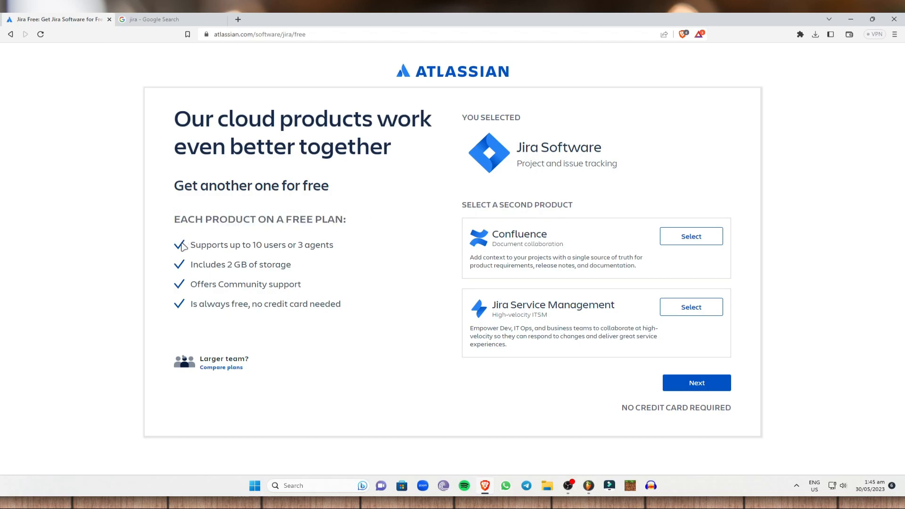
# Highlight the free plan's limits: 10 users or 3 agents, 2 GB storage, community support
pyautogui.moveTo(260, 247); pyautogui.dragTo(354, 248)
pyautogui.click(218, 260)
pyautogui.moveTo(191, 266); pyautogui.dragTo(312, 265)
pyautogui.click(309, 268)
pyautogui.moveTo(191, 283); pyautogui.dragTo(310, 290)
pyautogui.click(334, 291)
# Keep only Jira Software selected, sign up with the first listed Google account, and create the account
pyautogui.click(692, 386)
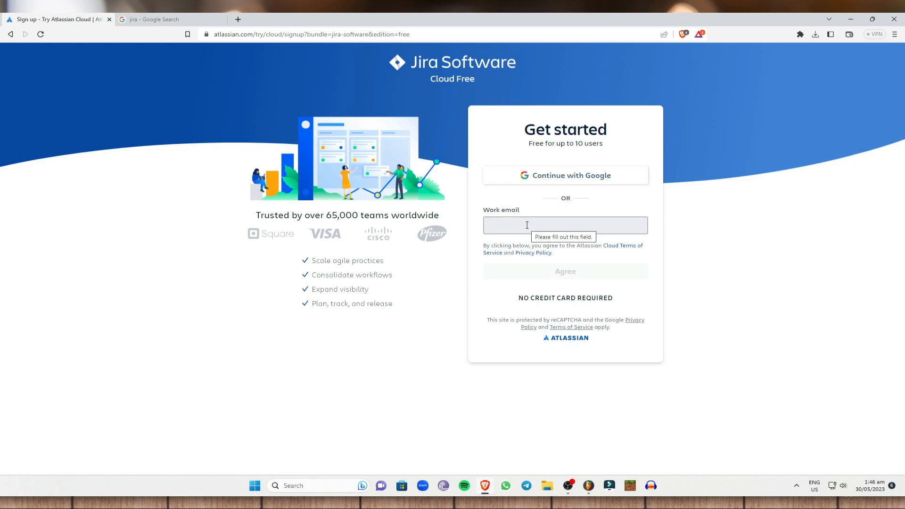
pyautogui.click(524, 182)
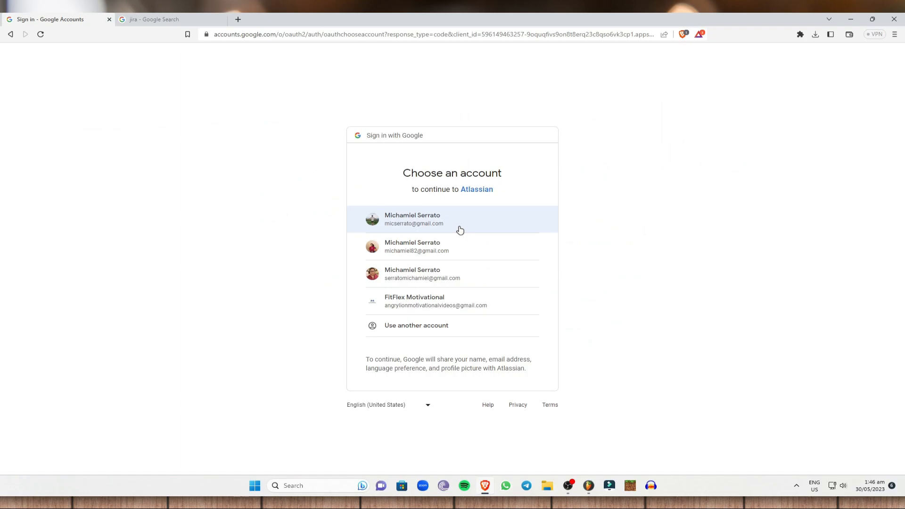
pyautogui.click(491, 224)
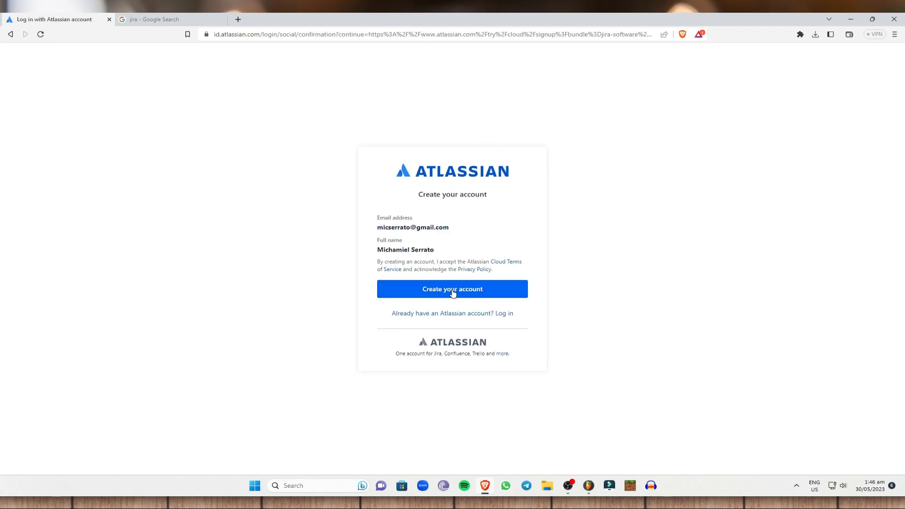
pyautogui.moveTo(378, 216); pyautogui.dragTo(377, 240)
pyautogui.click(455, 236)
pyautogui.click(451, 235)
pyautogui.click(488, 289)
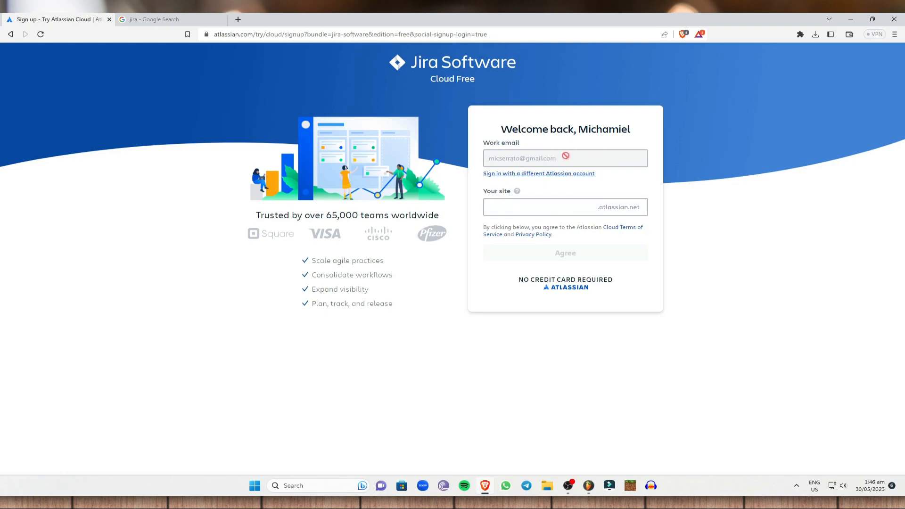
# Replace the taken site name testingdemo1234 with voiceovertestingdemo12 and agree to the terms
pyautogui.click(504, 210)
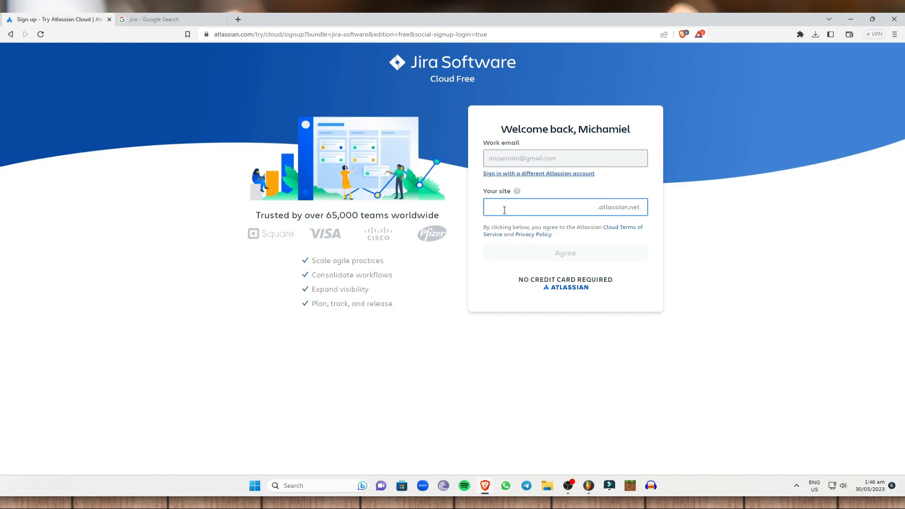
pyautogui.write('testingdemo12')
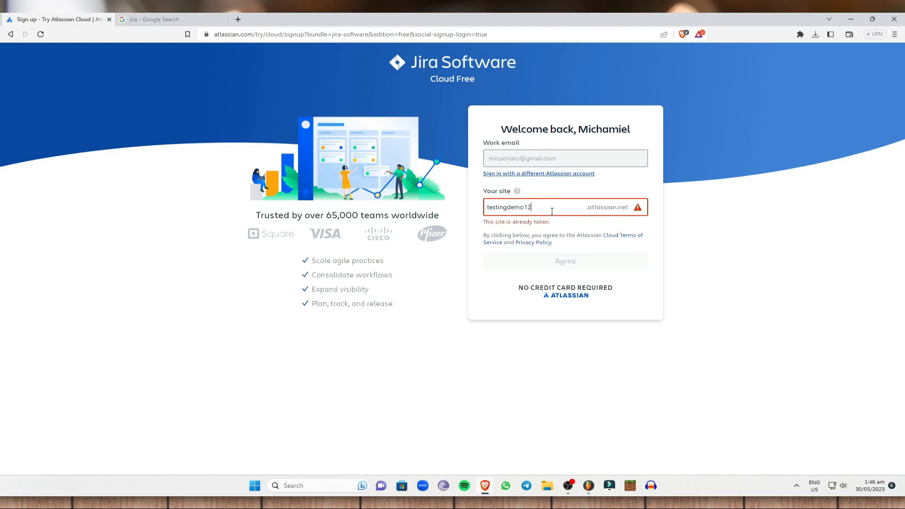
pyautogui.write('34')
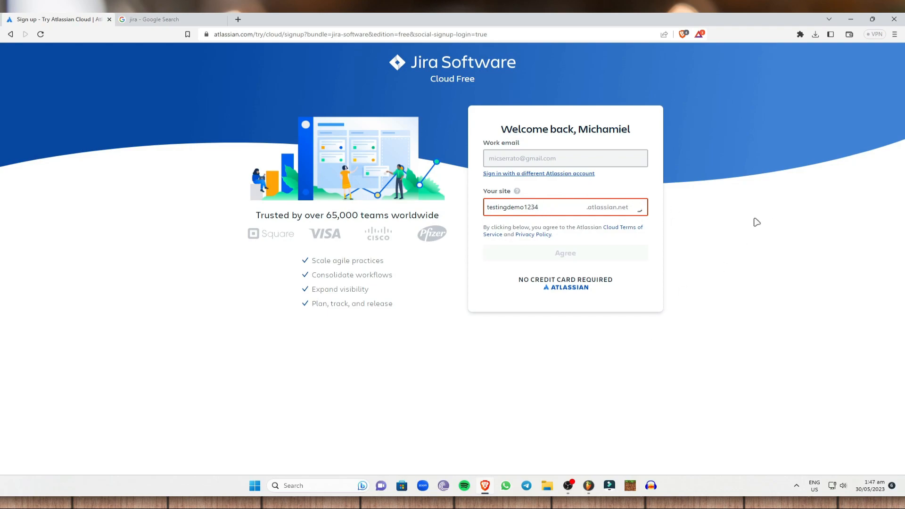
pyautogui.moveTo(563, 206); pyautogui.dragTo(409, 206)
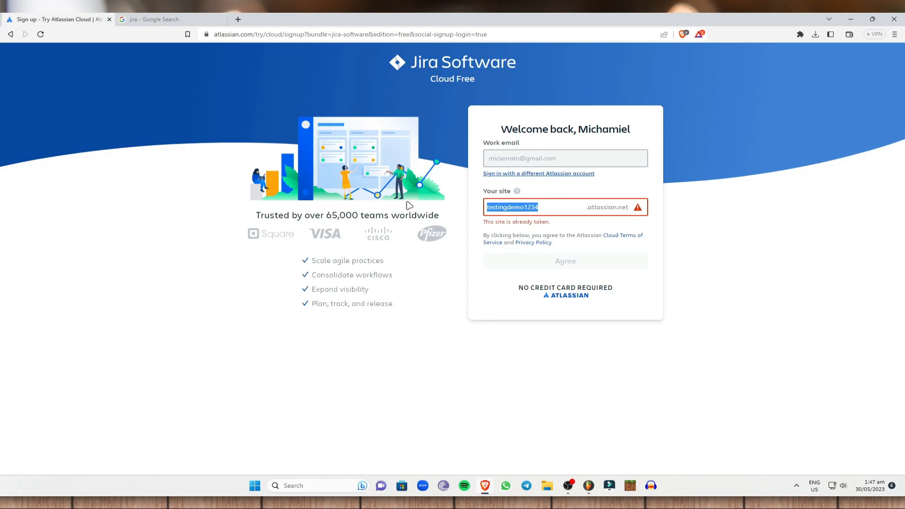
pyautogui.write('voiceovertestingdemo12')
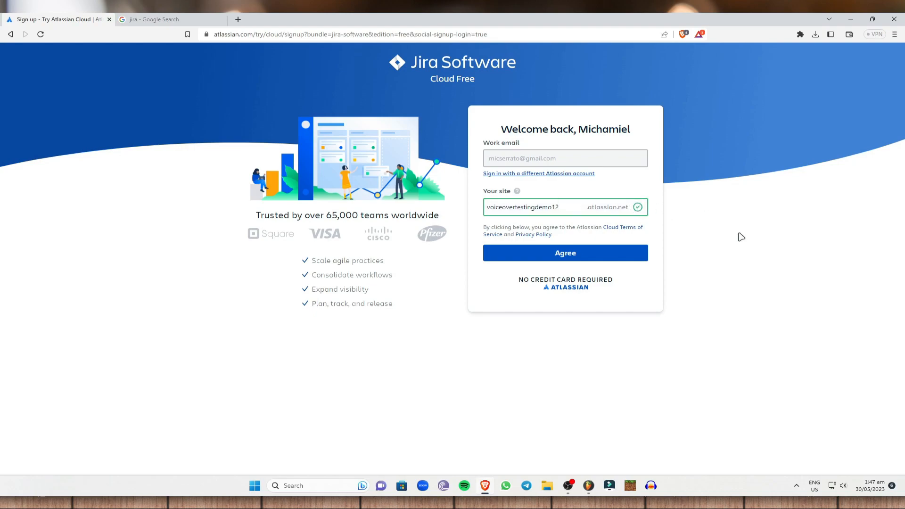
pyautogui.tripleClick(749, 266)
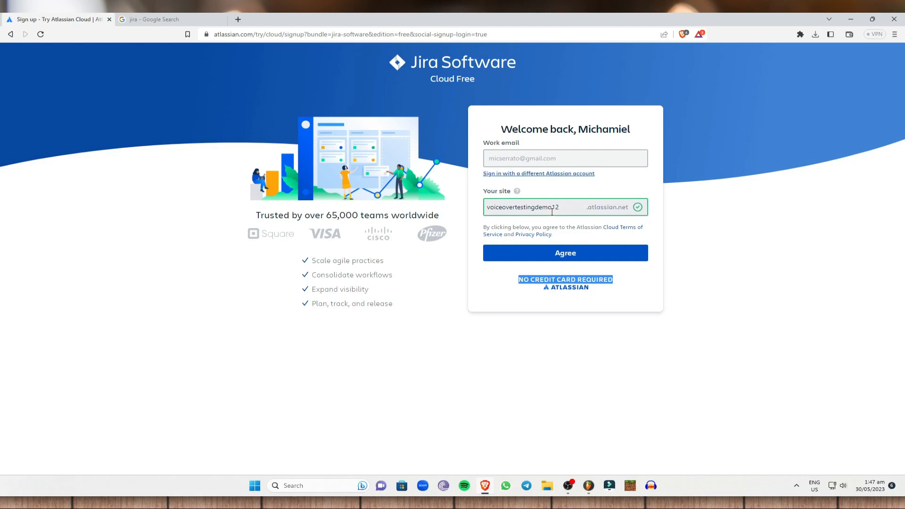
pyautogui.click(541, 253)
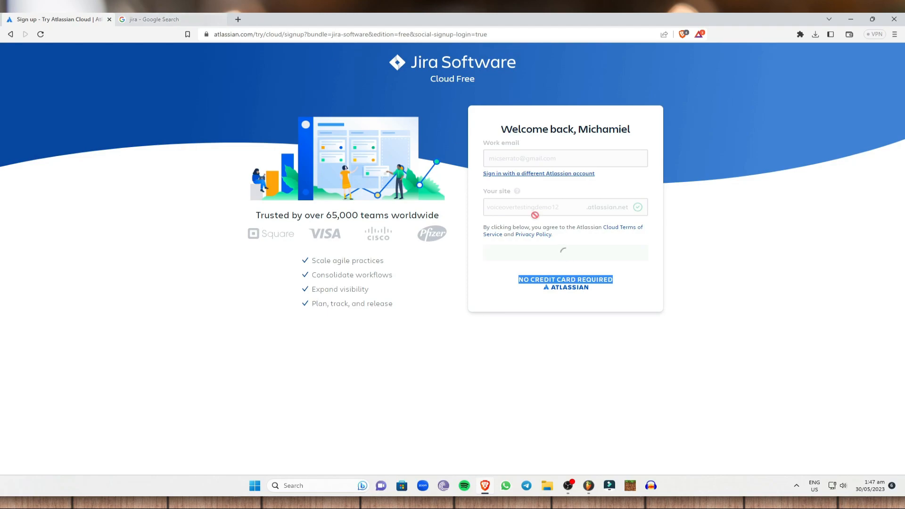
# Skip the team type, role and main tasks questions
pyautogui.click(656, 330)
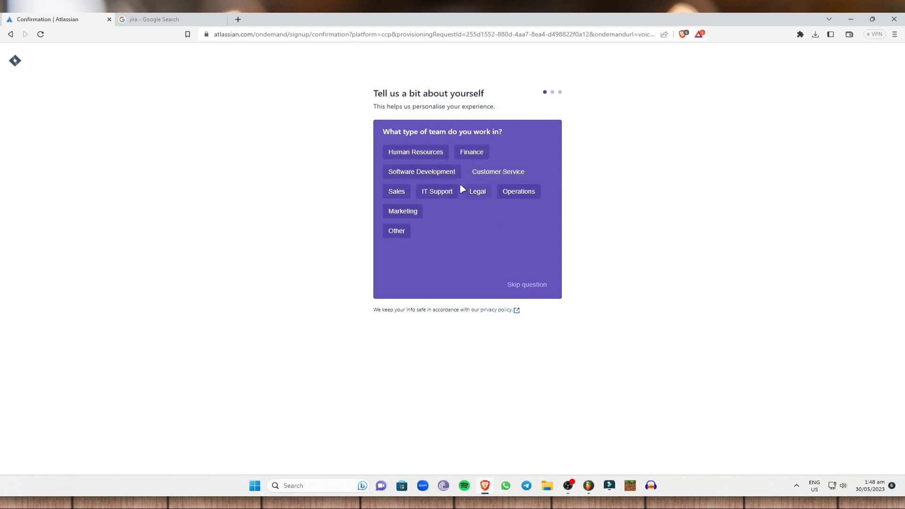
pyautogui.click(528, 287)
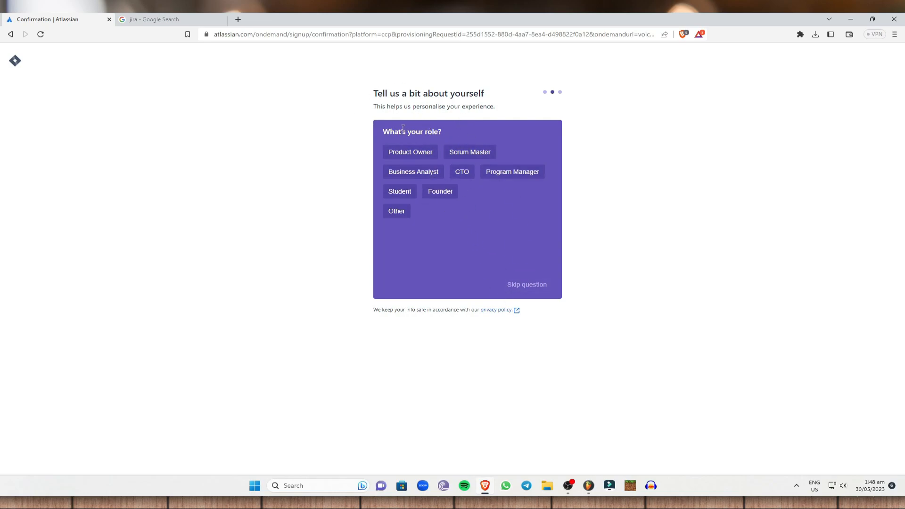
pyautogui.click(526, 285)
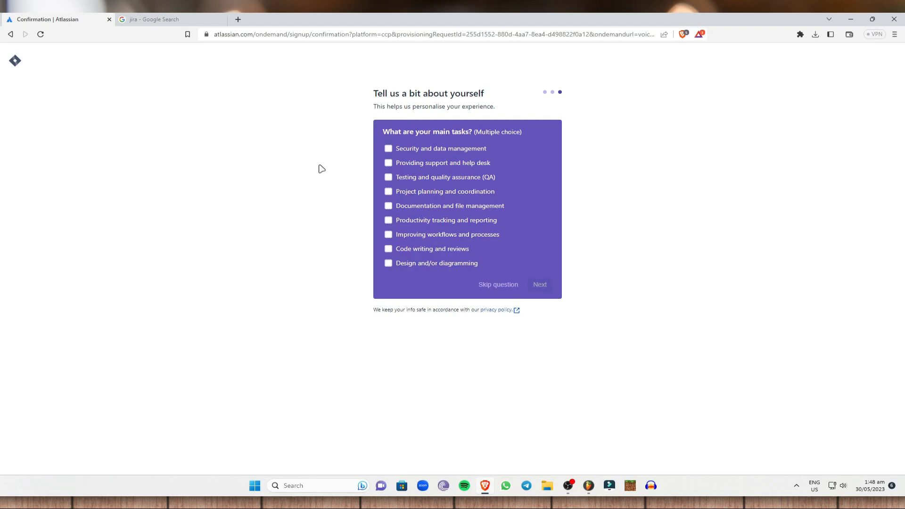
pyautogui.click(506, 284)
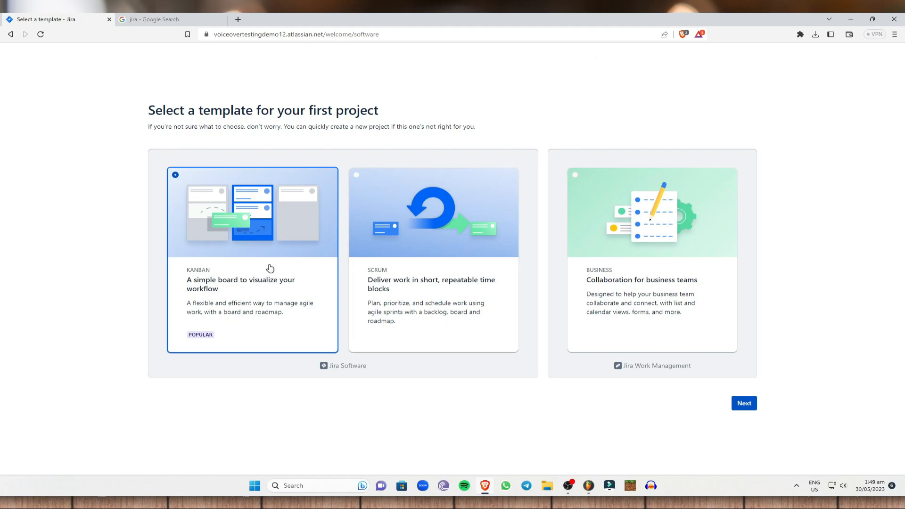
# Compare the Scrum and Business templates, then pick Kanban and continue
pyautogui.click(433, 277)
pyautogui.click(653, 279)
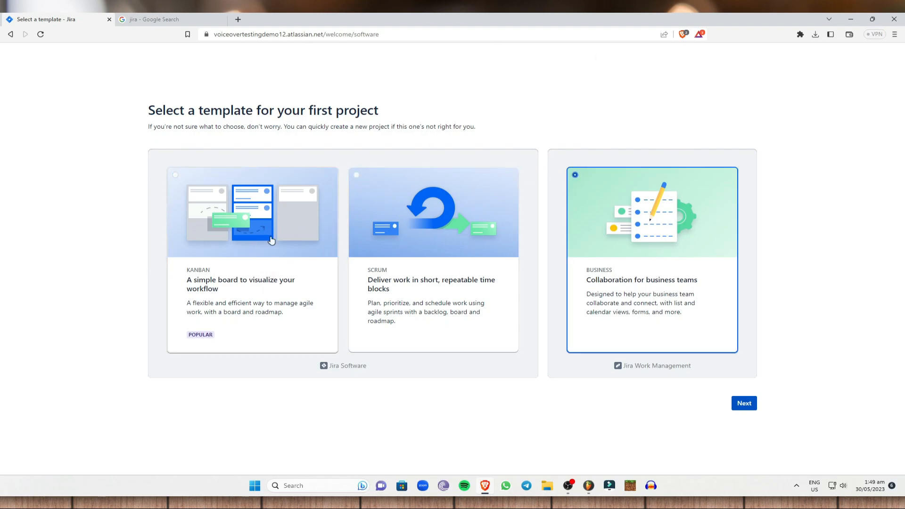
pyautogui.click(265, 289)
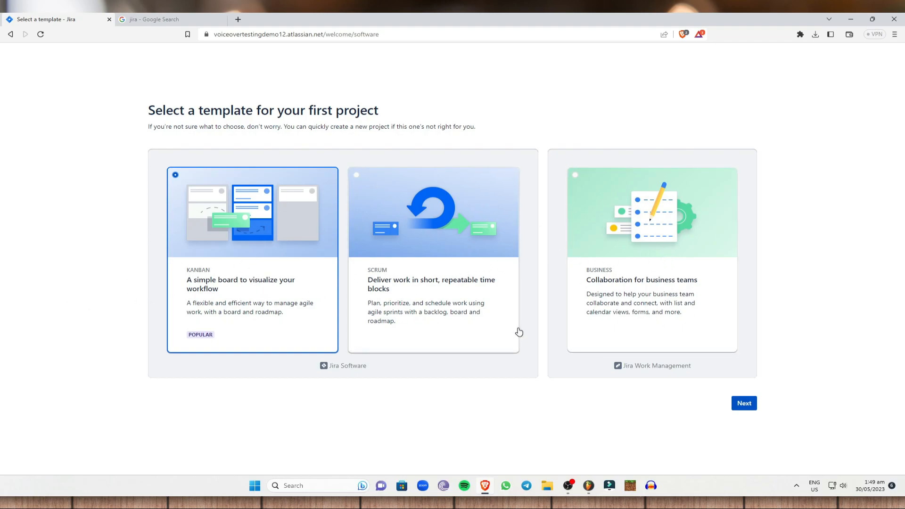
pyautogui.click(744, 404)
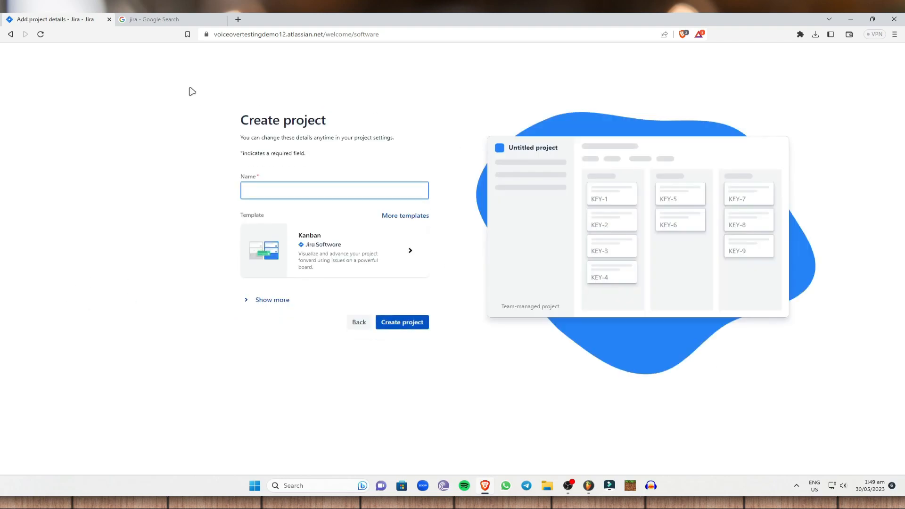
# Name the Kanban project 'Voiceover Project 1' and create it
pyautogui.click(299, 186)
pyautogui.write('Voiceover Project 1')
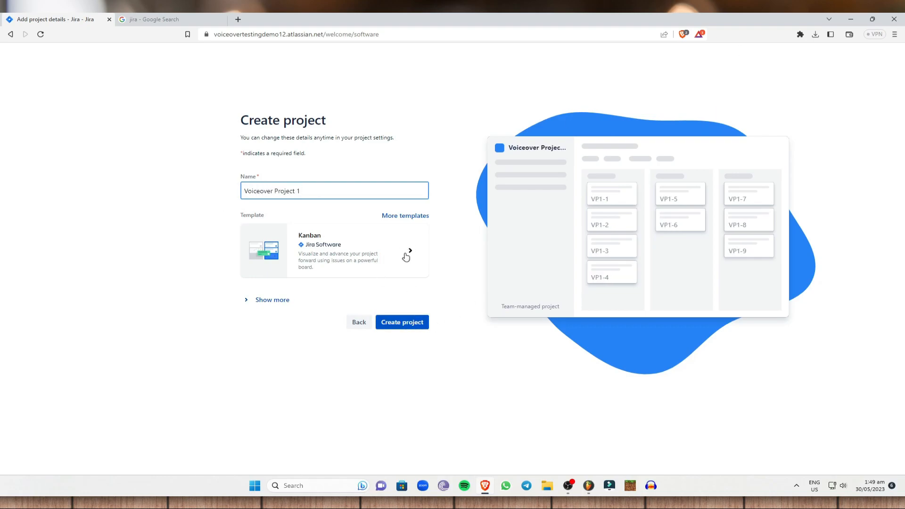
pyautogui.click(408, 325)
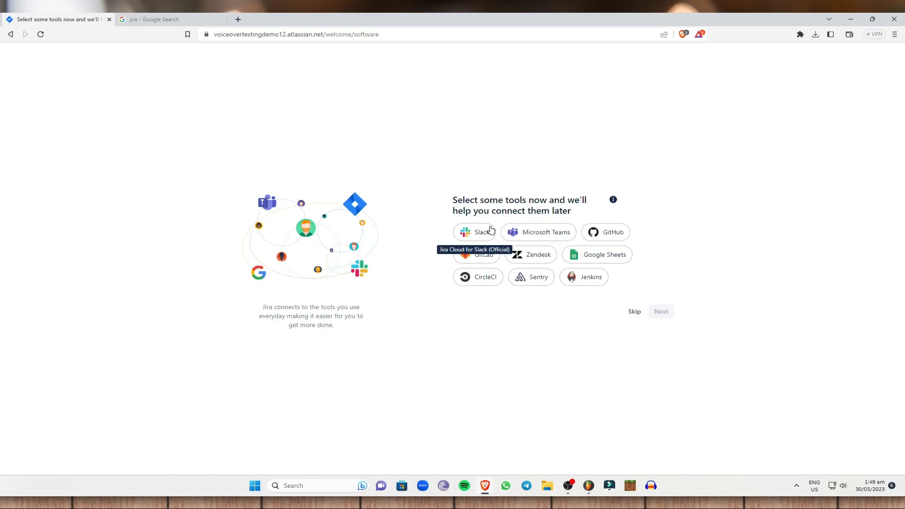
# Skip connecting tools and dismiss the welcome tour to explore the VP1 board alone
pyautogui.click(634, 312)
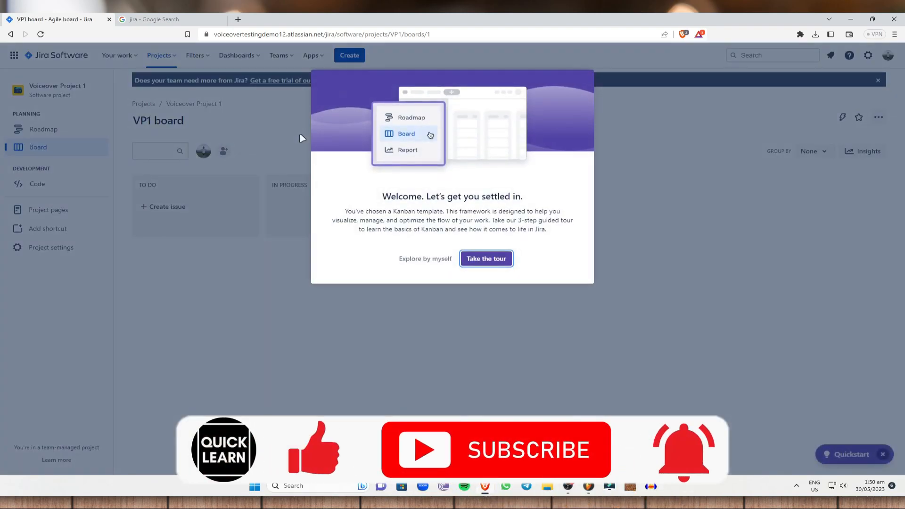
pyautogui.click(425, 259)
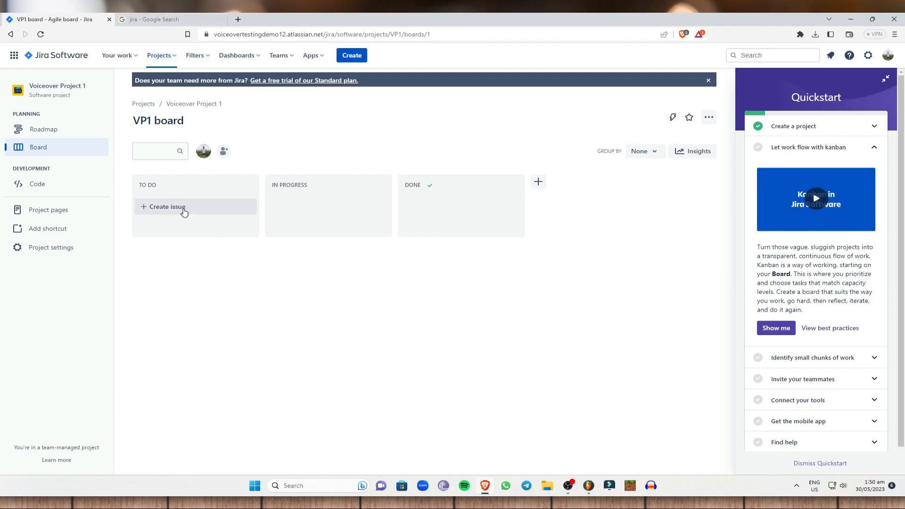
# Add the TO DO issue 'Make a voice over about a motivational video' as VP1-1
pyautogui.click(183, 212)
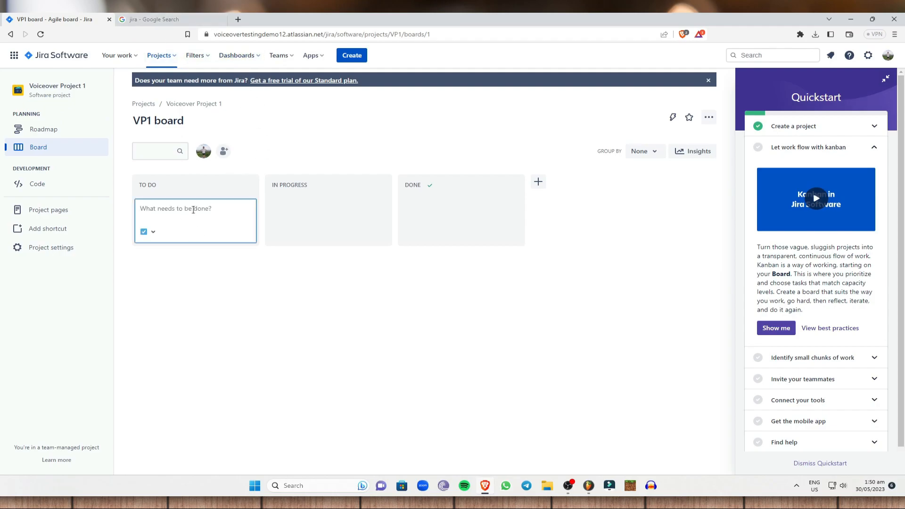
pyautogui.write('Make a voice over about a motivational video')
pyautogui.press('Return')
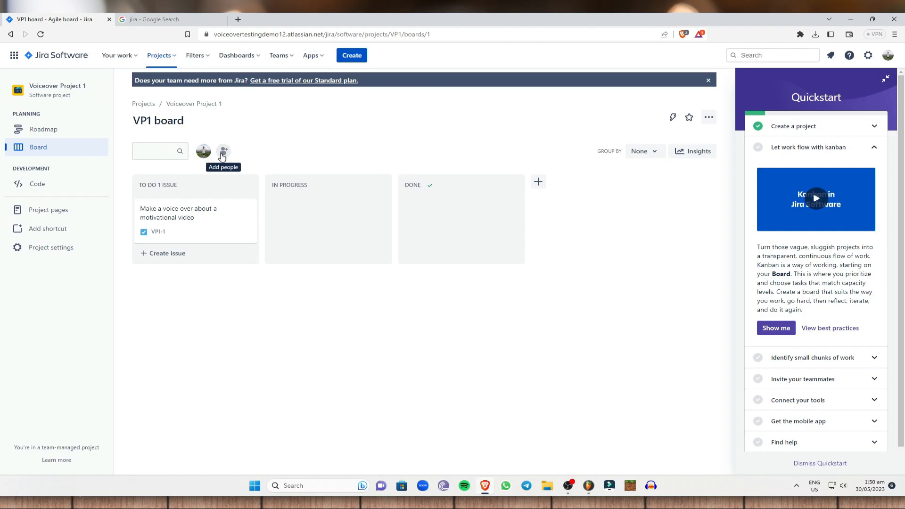
# Invite a teammate to Voiceover Project 1 by entering their e-mail address
pyautogui.click(222, 152)
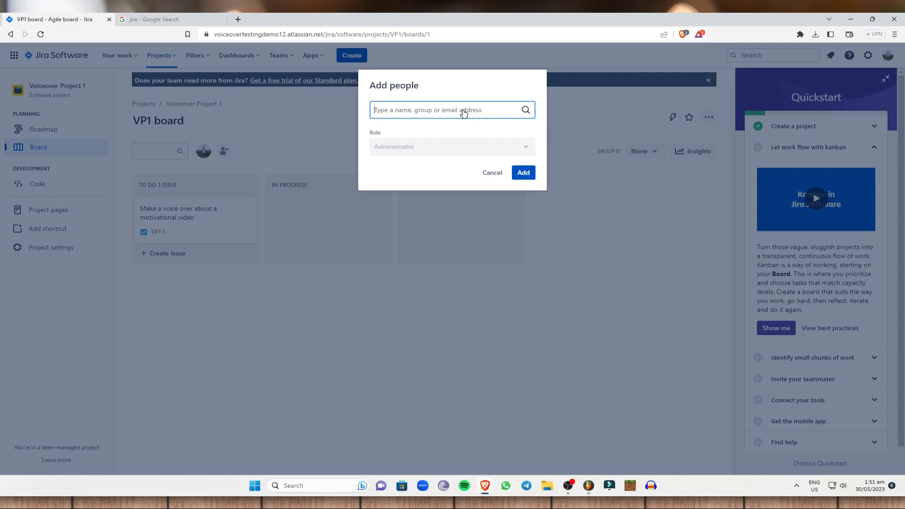
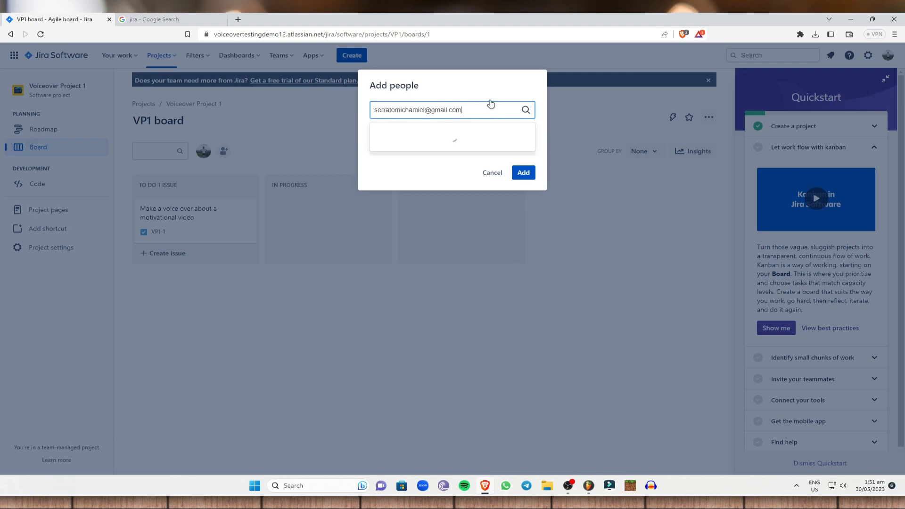
pyautogui.click(453, 136)
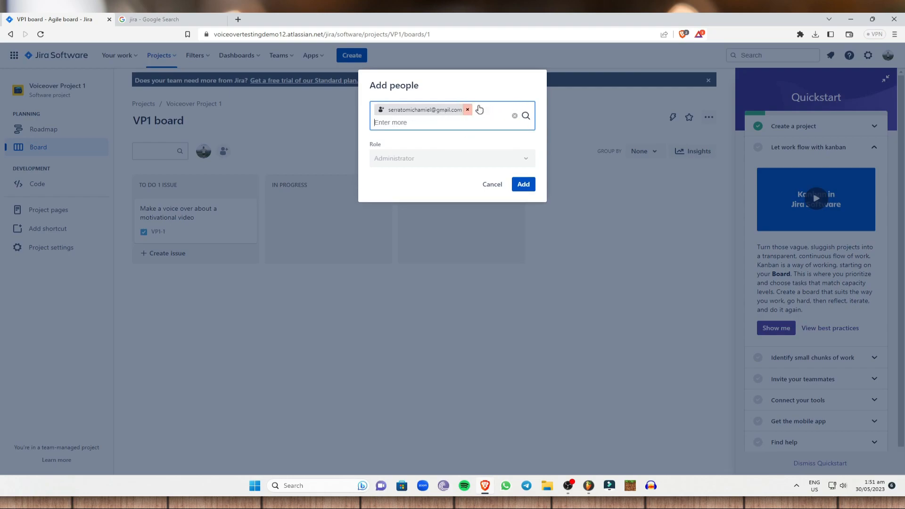
pyautogui.moveTo(454, 155)
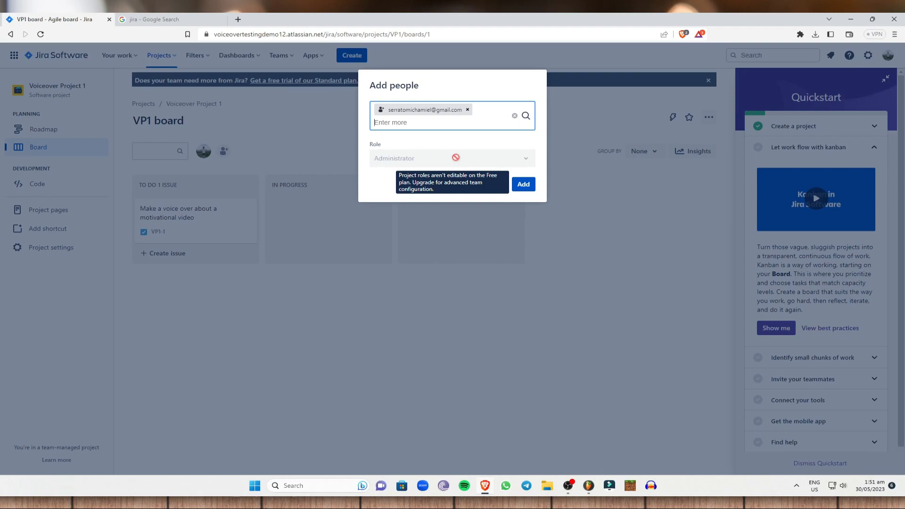
pyautogui.click(526, 187)
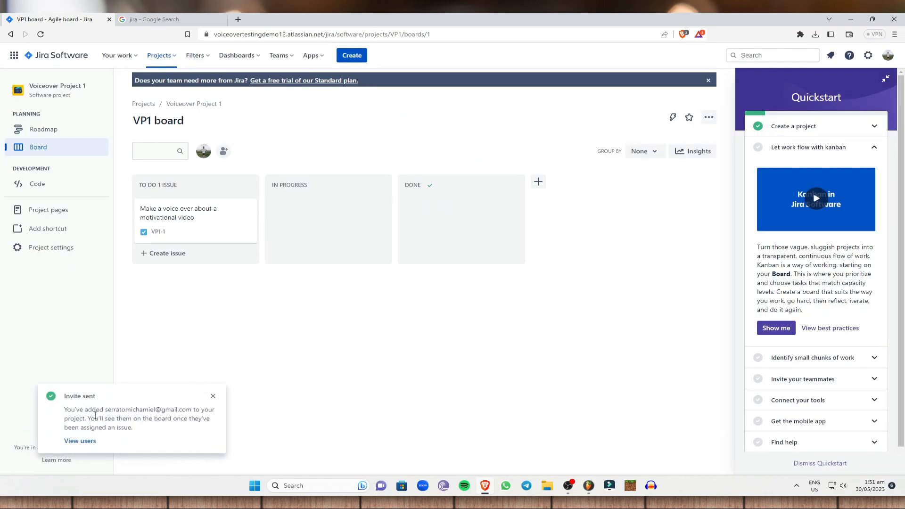
pyautogui.moveTo(104, 410); pyautogui.dragTo(193, 410)
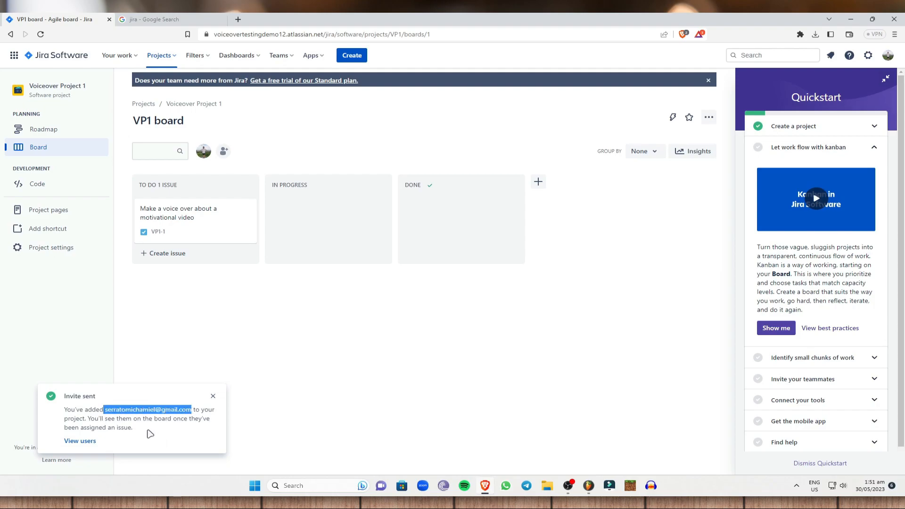
pyautogui.click(180, 294)
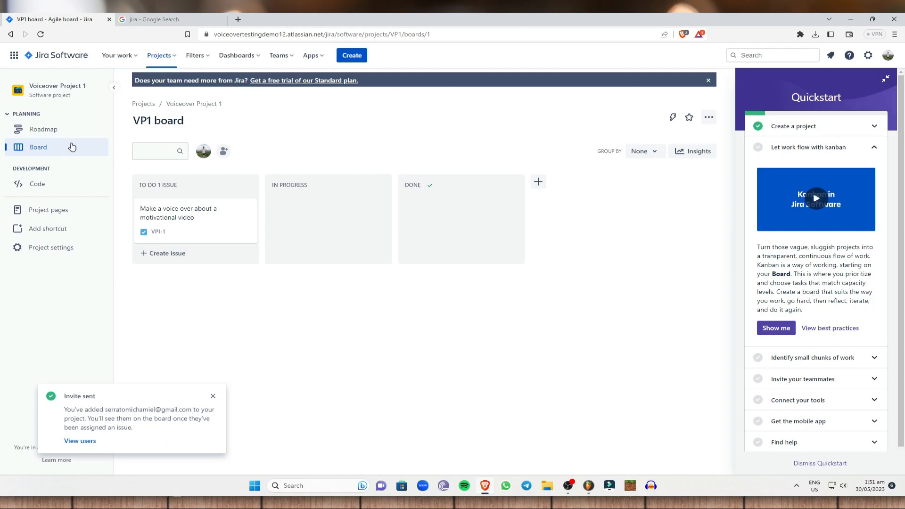
# Open the Roadmap, dismiss the invite notice, and abandon a started epic entry uncreated
pyautogui.click(30, 133)
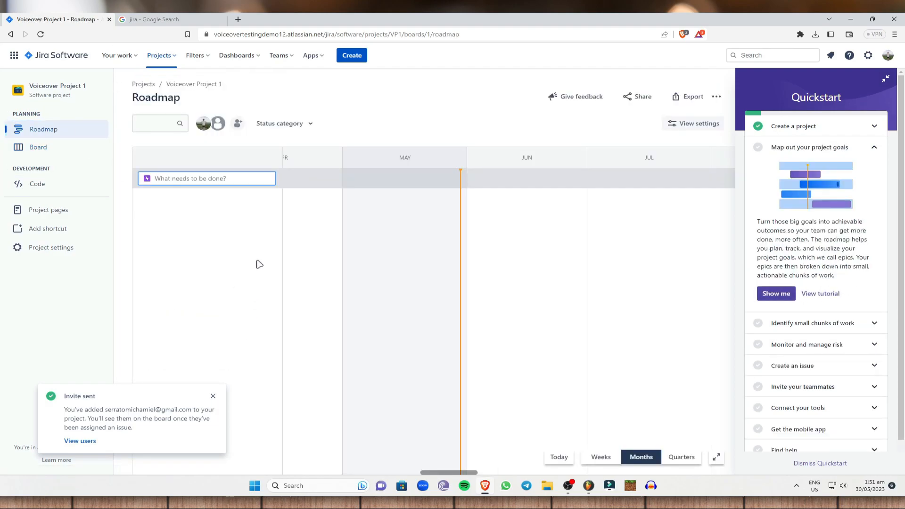
pyautogui.click(212, 396)
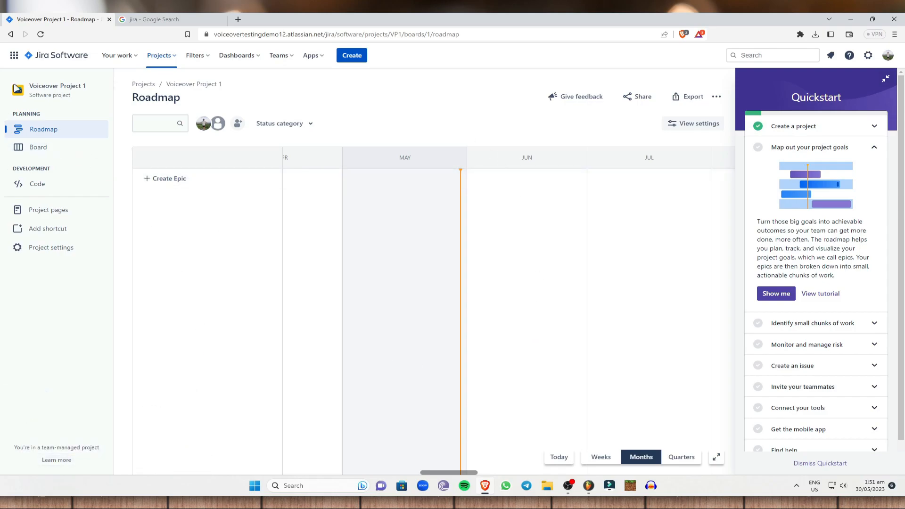
pyautogui.click(197, 185)
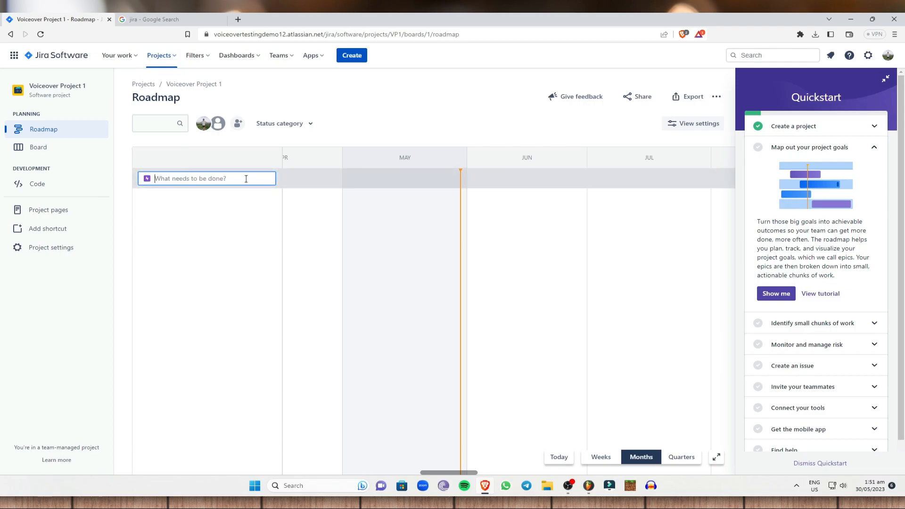
pyautogui.write('VO')
pyautogui.press('BackSpace')
pyautogui.write('cr')
pyautogui.click(455, 101)
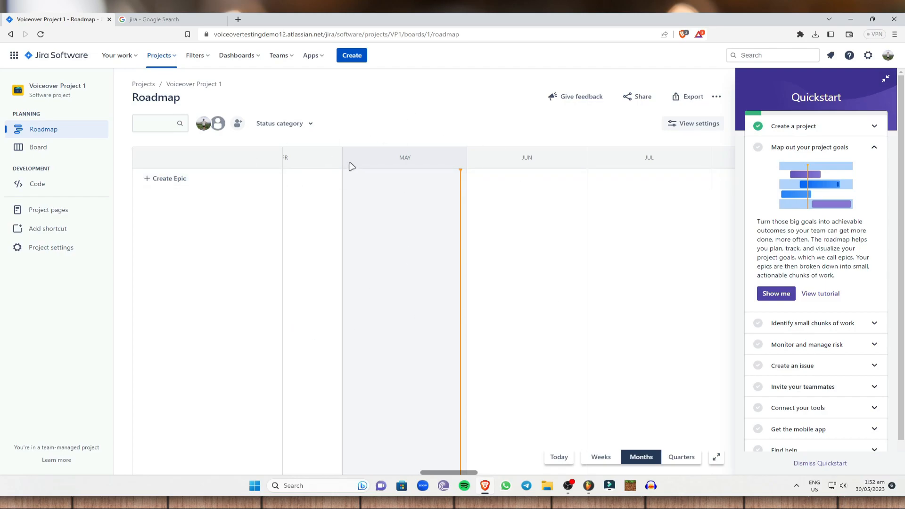
pyautogui.moveTo(399, 158); pyautogui.dragTo(424, 160)
# Review the project's Code page and its Bitbucket description, then view Project pages with template previews
pyautogui.click(38, 184)
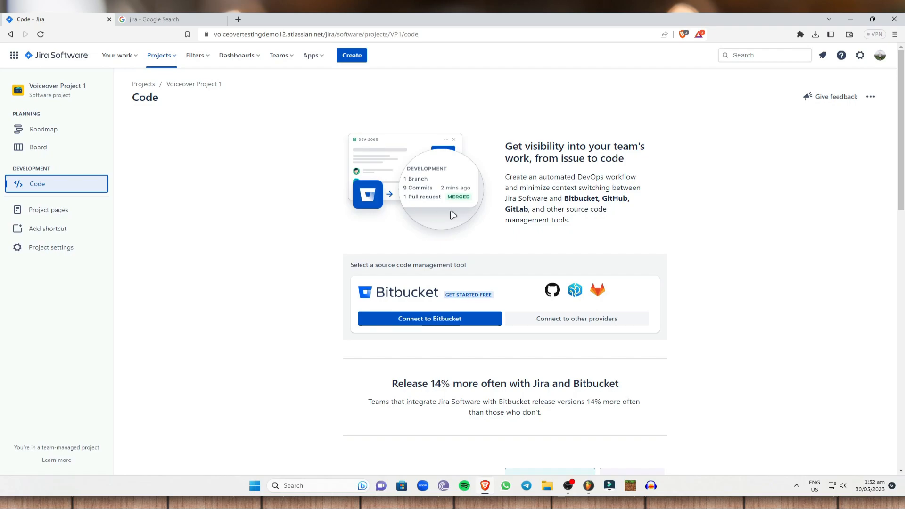
pyautogui.doubleClick(567, 200)
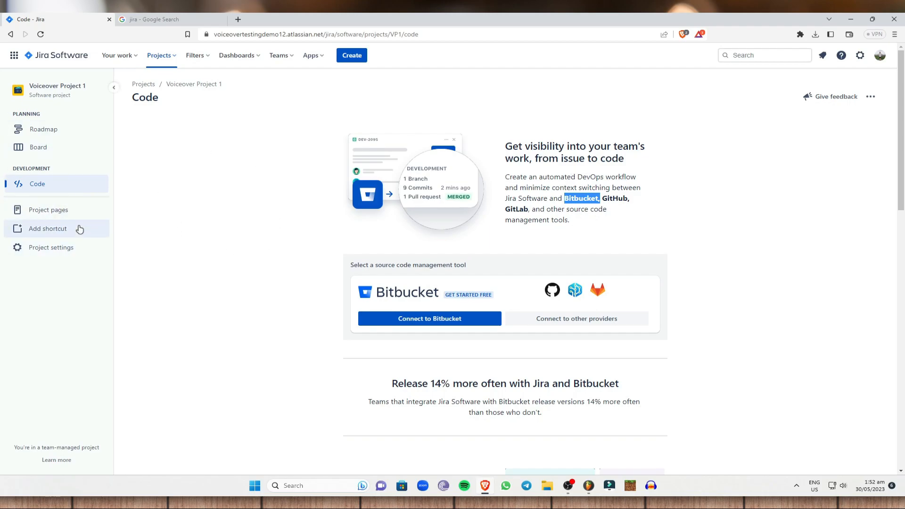
pyautogui.click(49, 211)
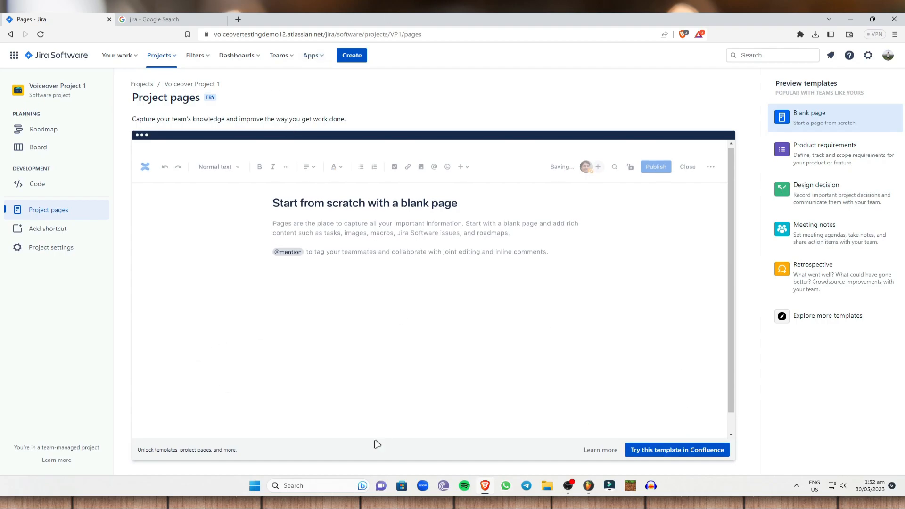
# Start the Confluence Free plan from the blank-page template, then return to Project pages
pyautogui.scroll(-1, 385, 435)
pyautogui.click(674, 450)
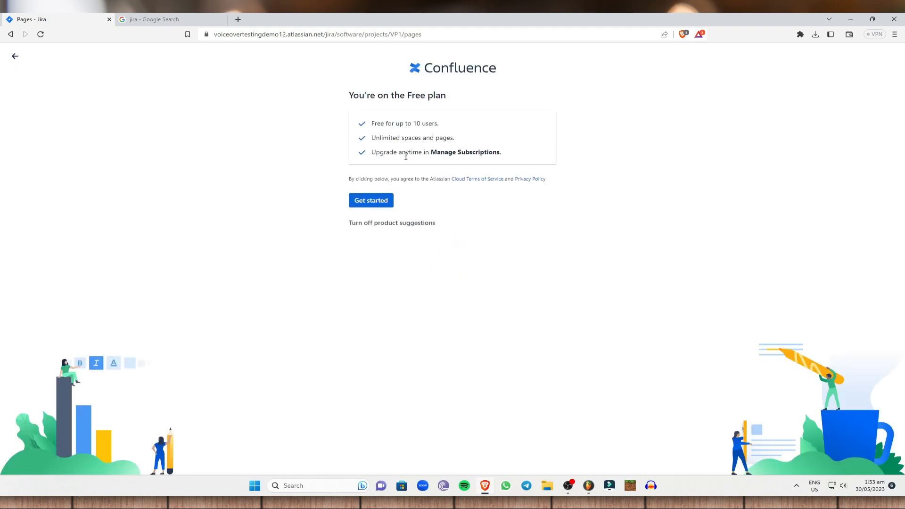
pyautogui.click(369, 201)
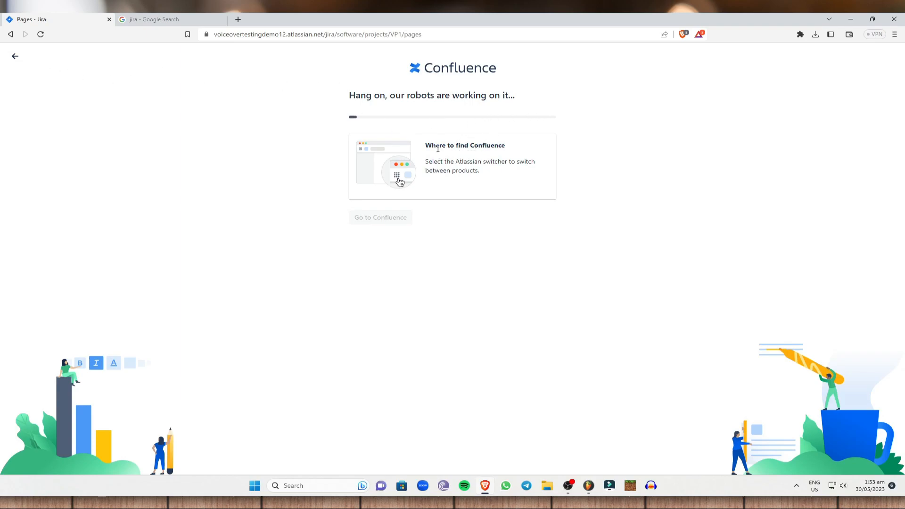
pyautogui.moveTo(426, 142); pyautogui.dragTo(592, 146)
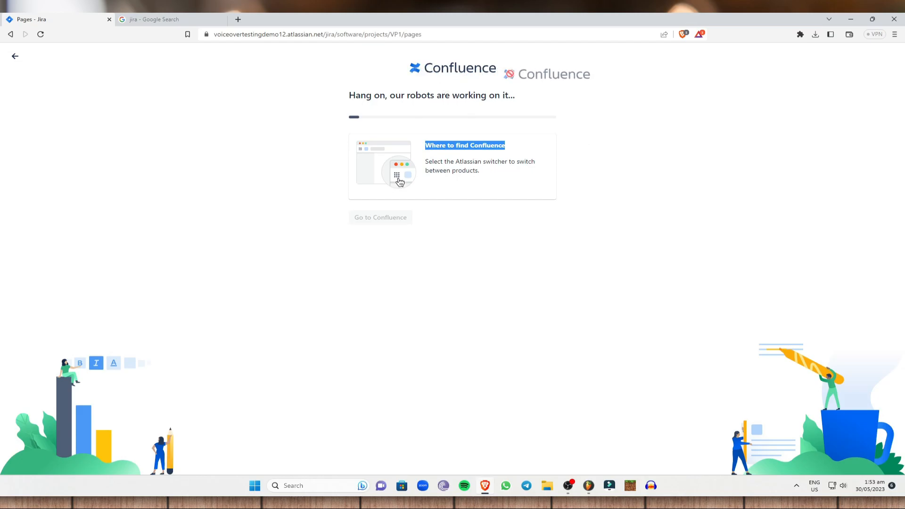
pyautogui.click(15, 56)
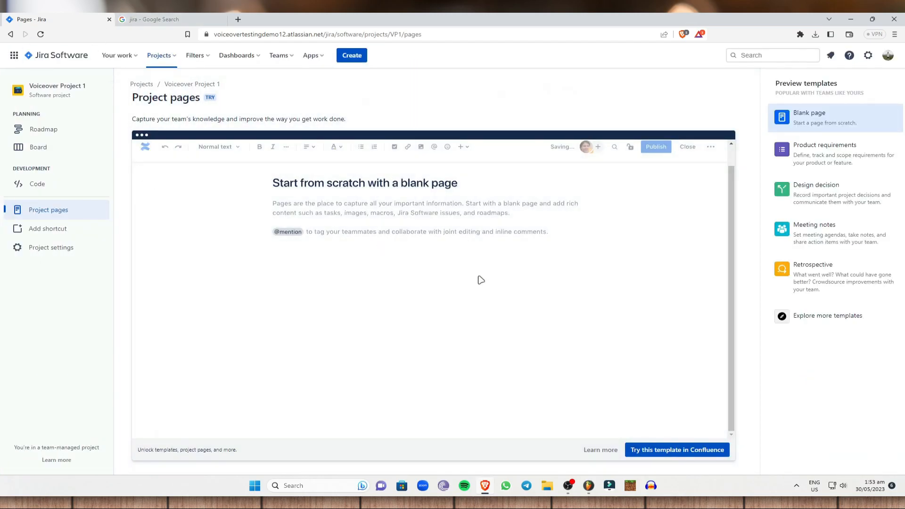
# Dismiss the Add shortcut choices without adding anything, then show the empty Dashboards menu
pyautogui.click(54, 234)
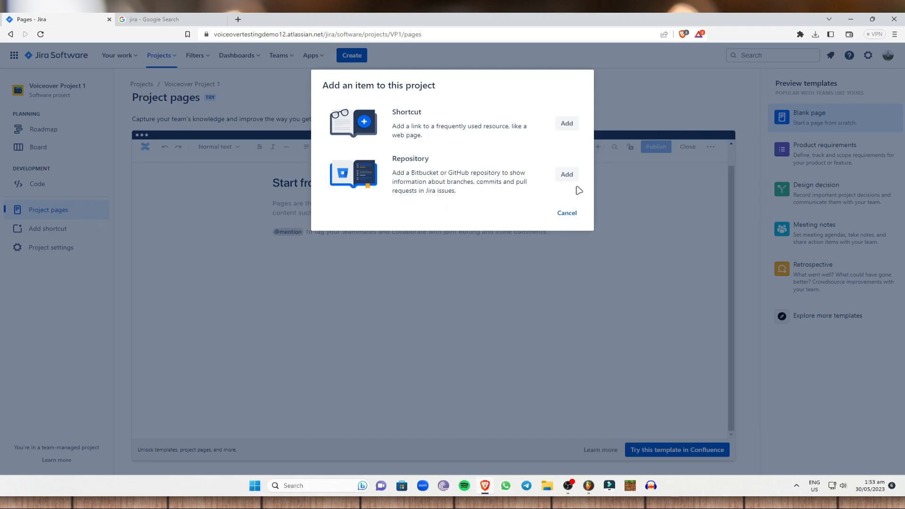
pyautogui.click(567, 213)
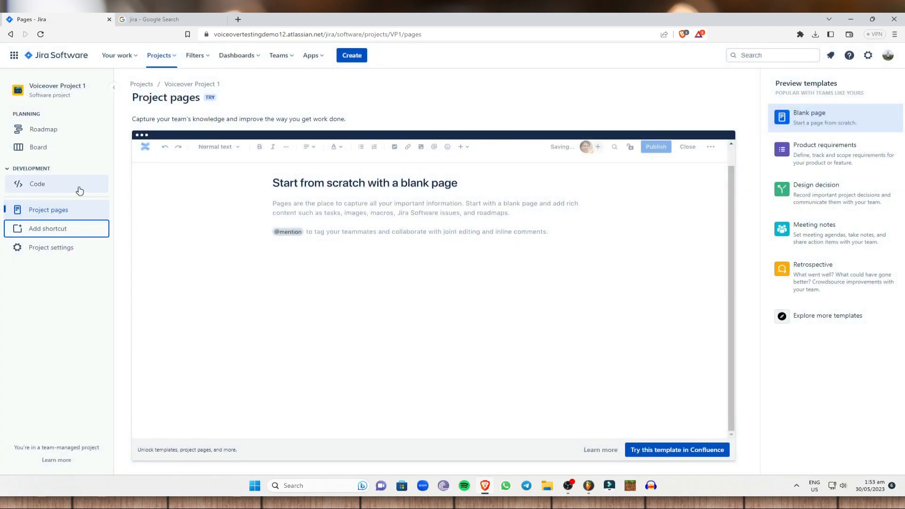
pyautogui.click(239, 56)
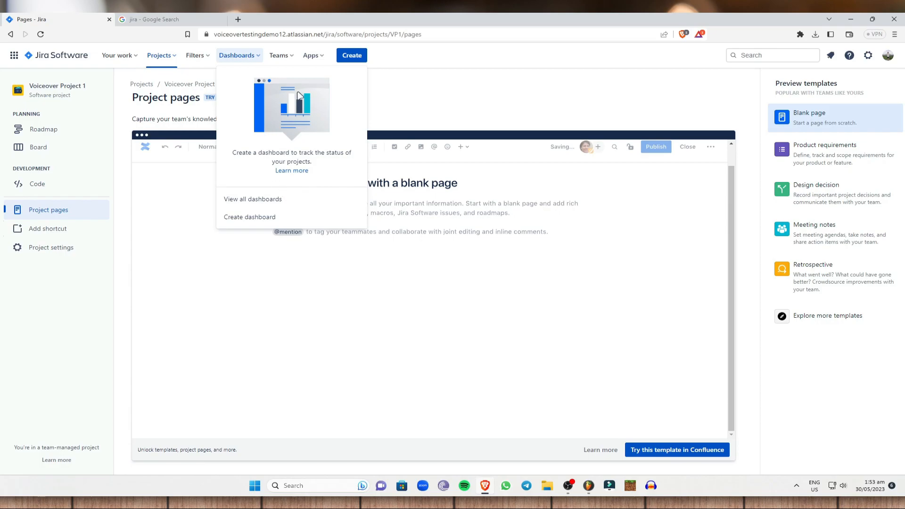
# Begin a dashboard named 'Voice over' and show its Private viewer options
pyautogui.click(273, 217)
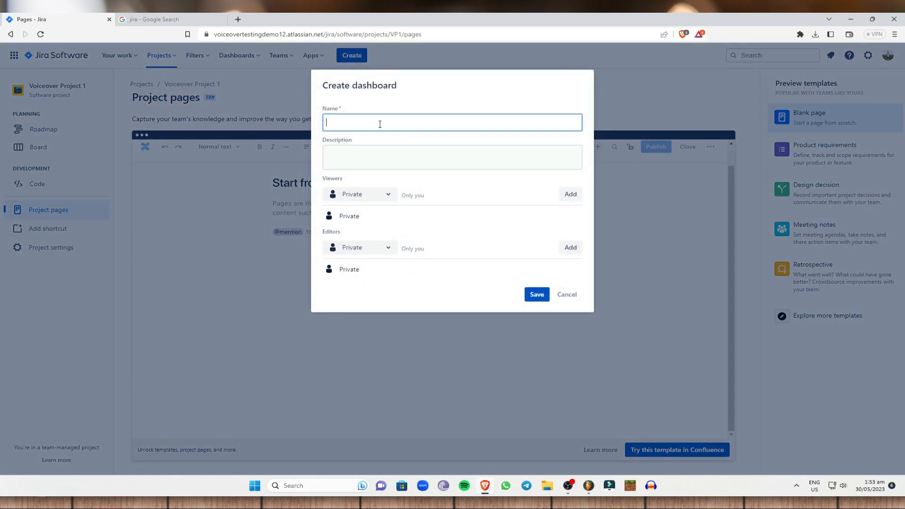
pyautogui.click(372, 148)
pyautogui.click(384, 194)
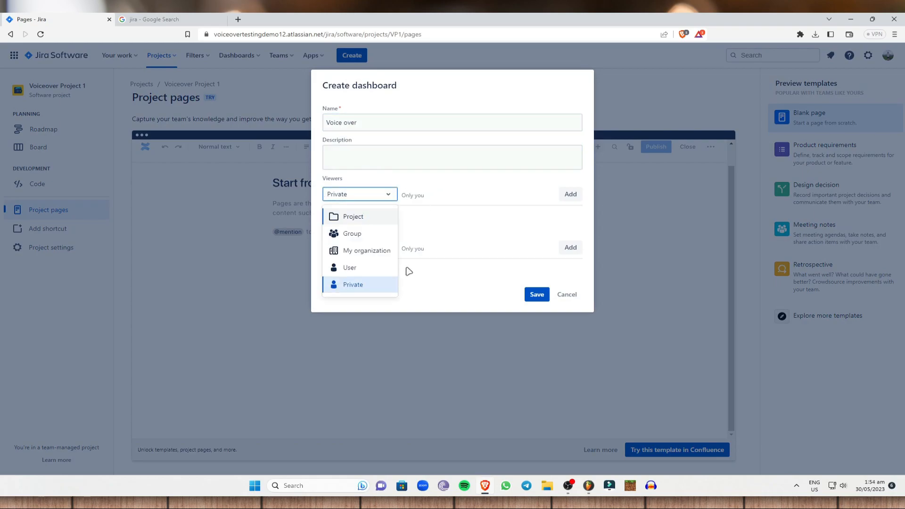
# Cancel the Create dashboard form and show the Filters menu's all-filters and advanced-search options
pyautogui.click(676, 74)
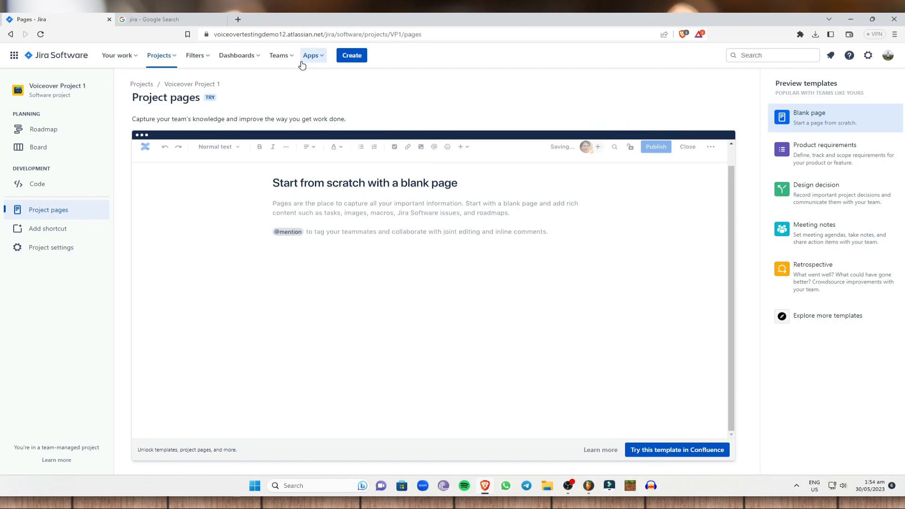
pyautogui.click(243, 55)
pyautogui.click(258, 217)
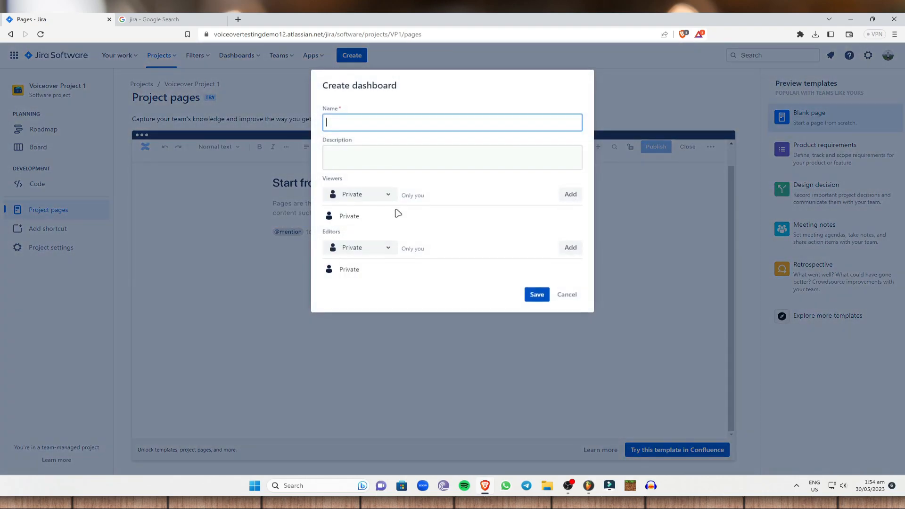
pyautogui.click(568, 296)
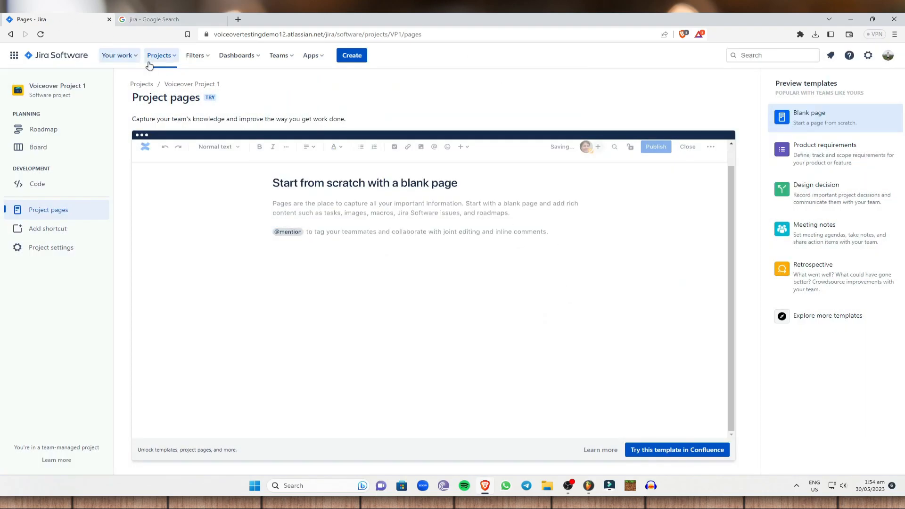
pyautogui.click(187, 63)
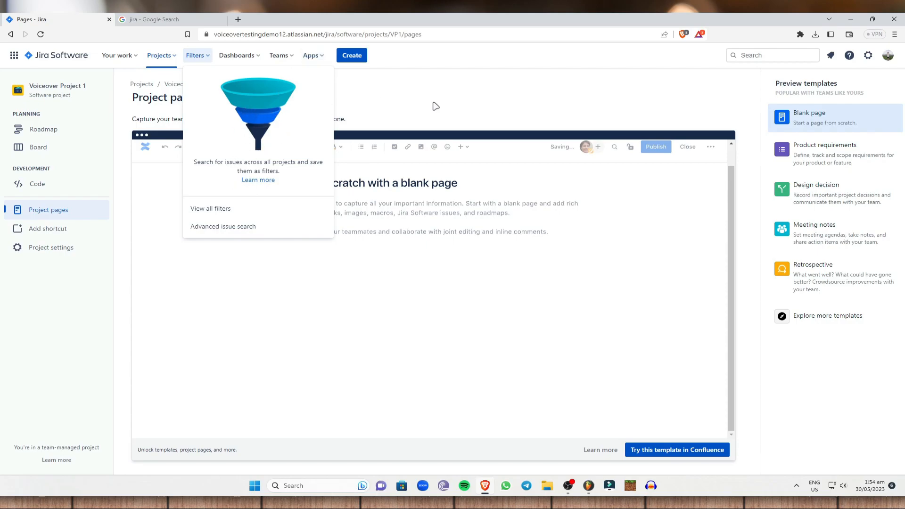
# Cancel the Add people to Jira invitation from the Teams menu without inviting anyone
pyautogui.click(279, 55)
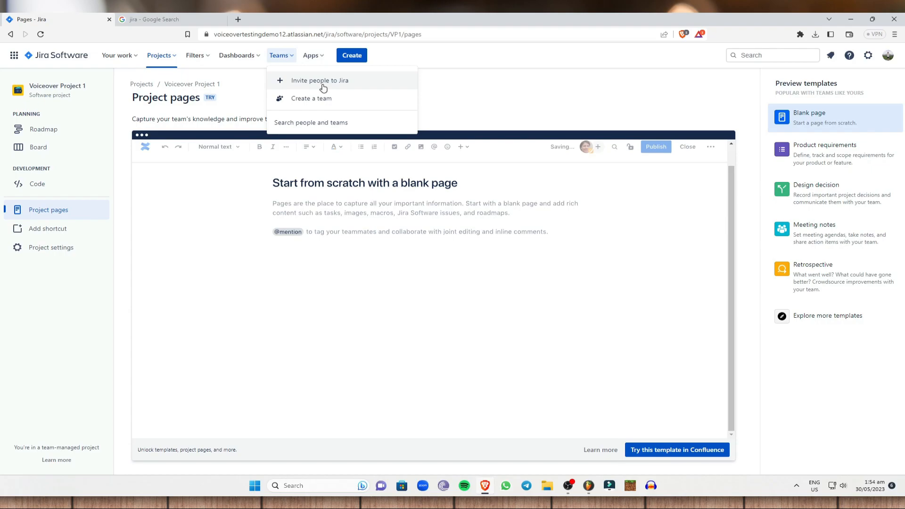
pyautogui.click(320, 99)
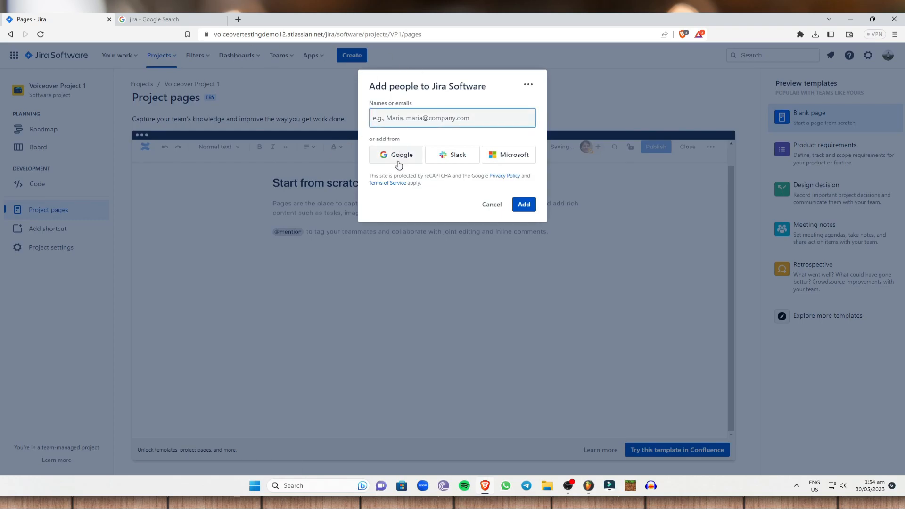
pyautogui.click(492, 204)
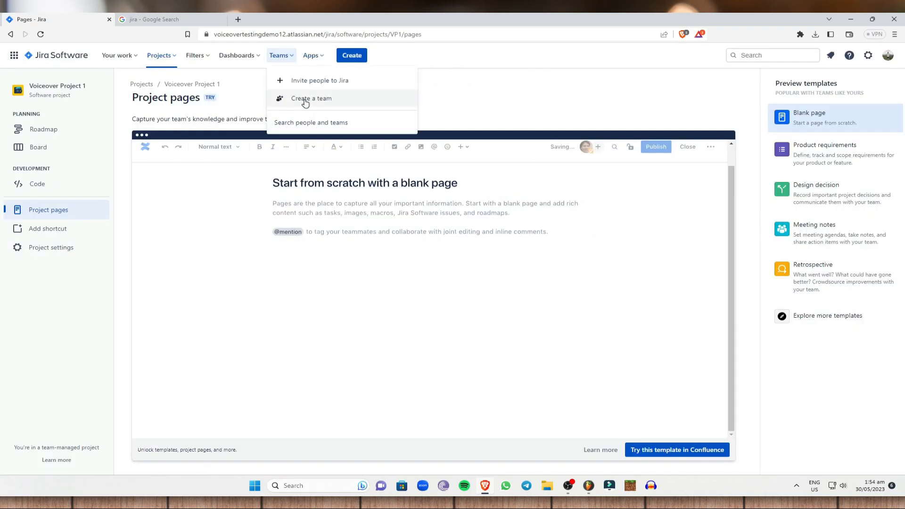
# Create the team 'Team 1' with its one invited member
pyautogui.click(312, 99)
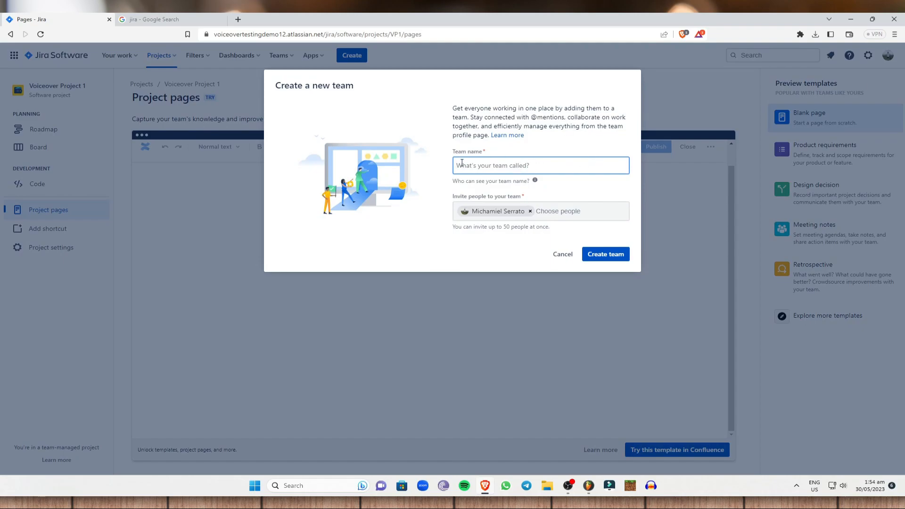
pyautogui.write('Team 1')
pyautogui.moveTo(548, 228); pyautogui.dragTo(492, 227)
pyautogui.click(541, 227)
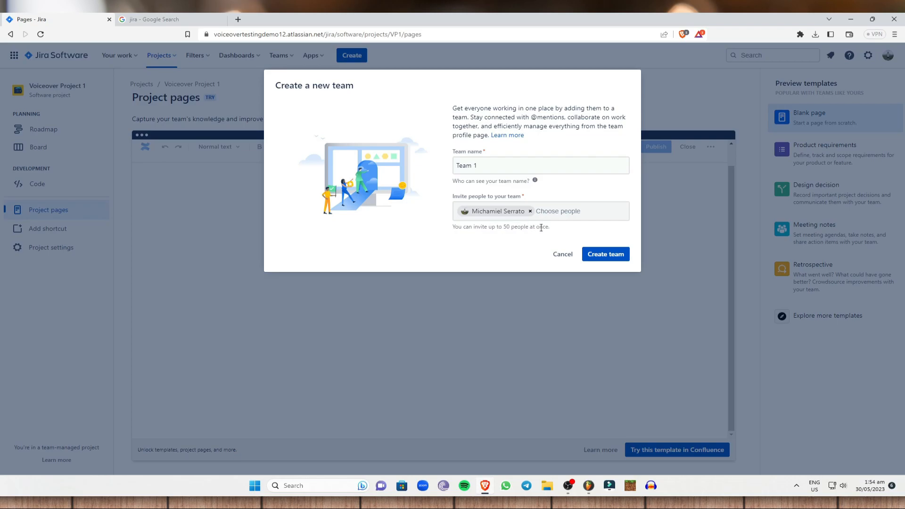
pyautogui.click(567, 213)
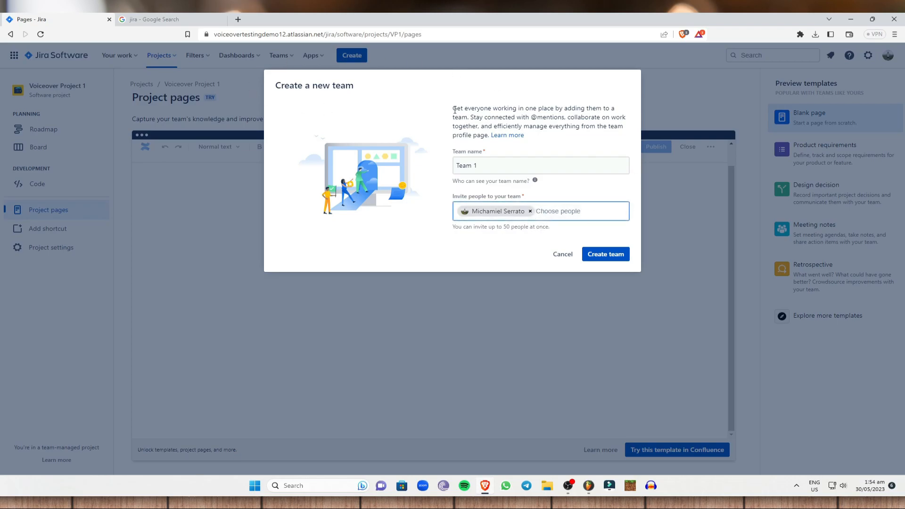
pyautogui.moveTo(535, 180)
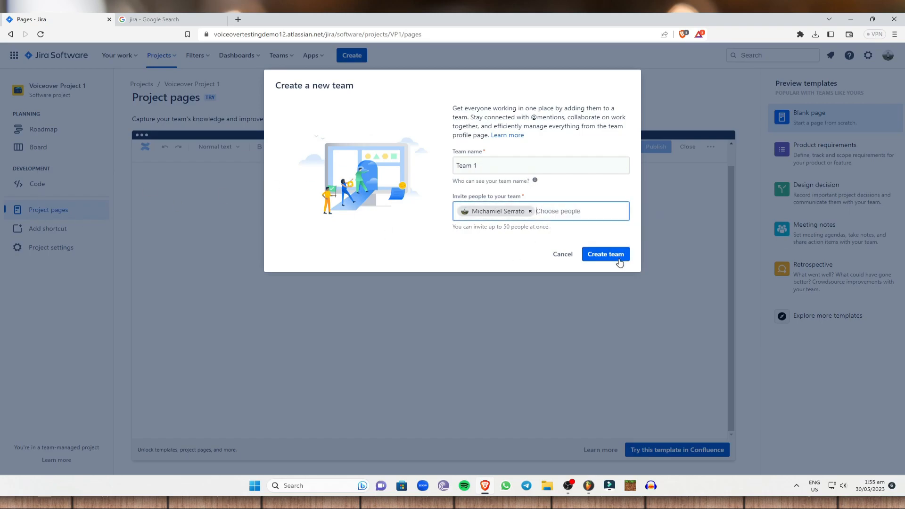
pyautogui.click(688, 131)
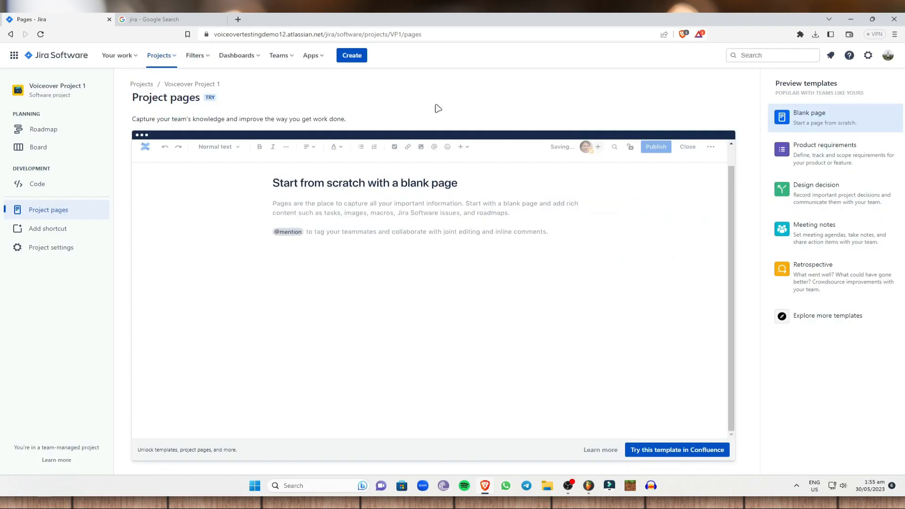
pyautogui.click(321, 60)
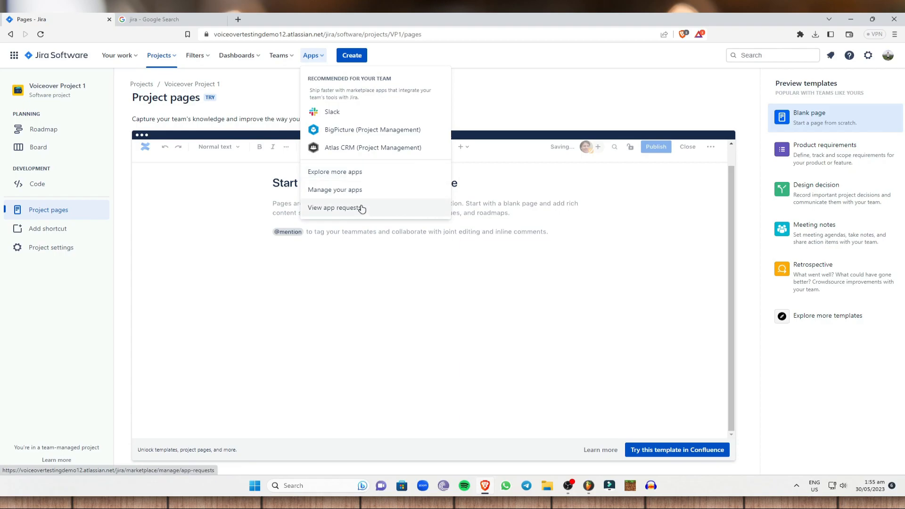
pyautogui.click(626, 74)
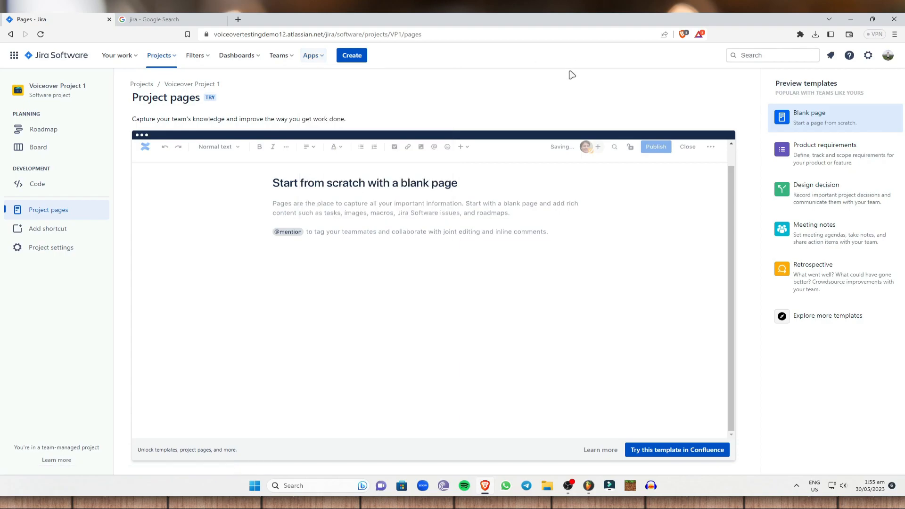
pyautogui.click(348, 58)
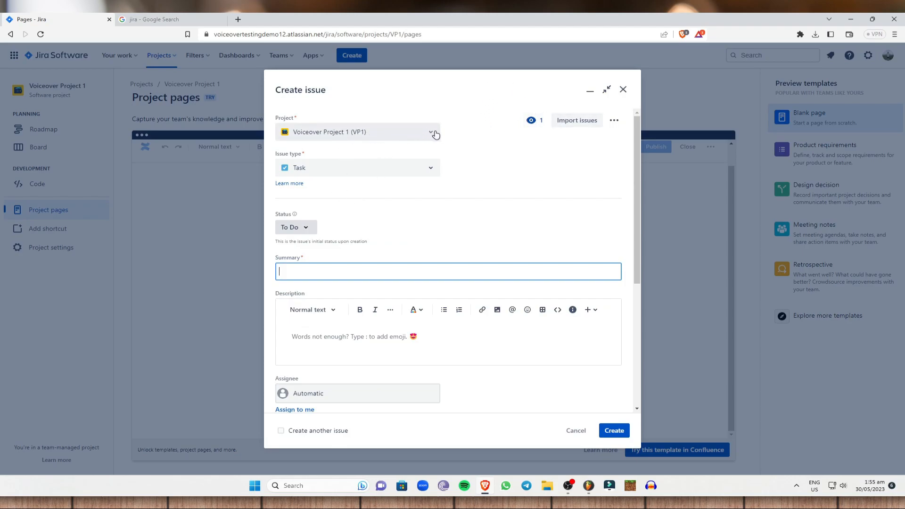
pyautogui.click(381, 165)
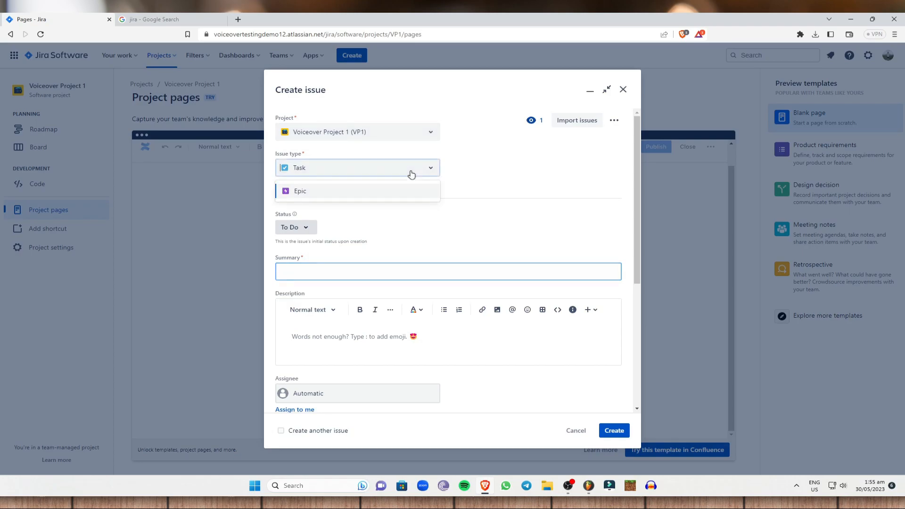
pyautogui.click(326, 191)
pyautogui.click(337, 172)
pyautogui.click(297, 192)
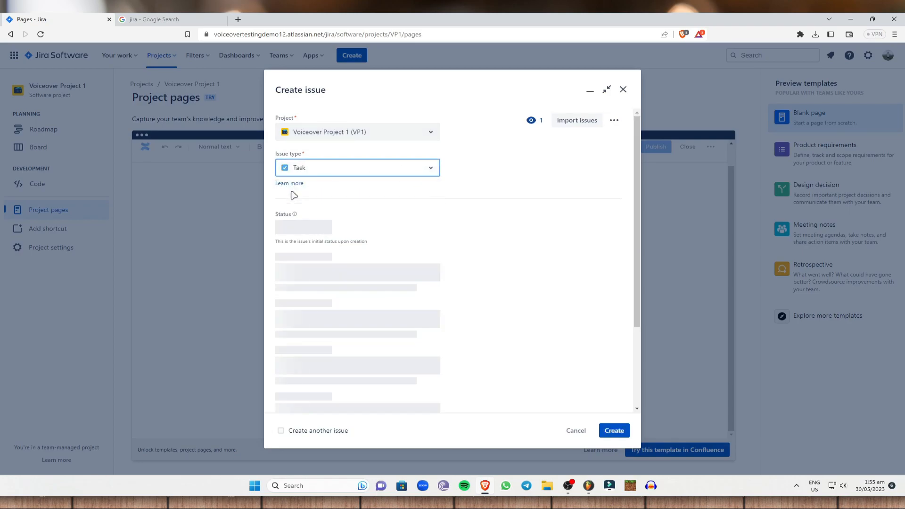
pyautogui.click(313, 231)
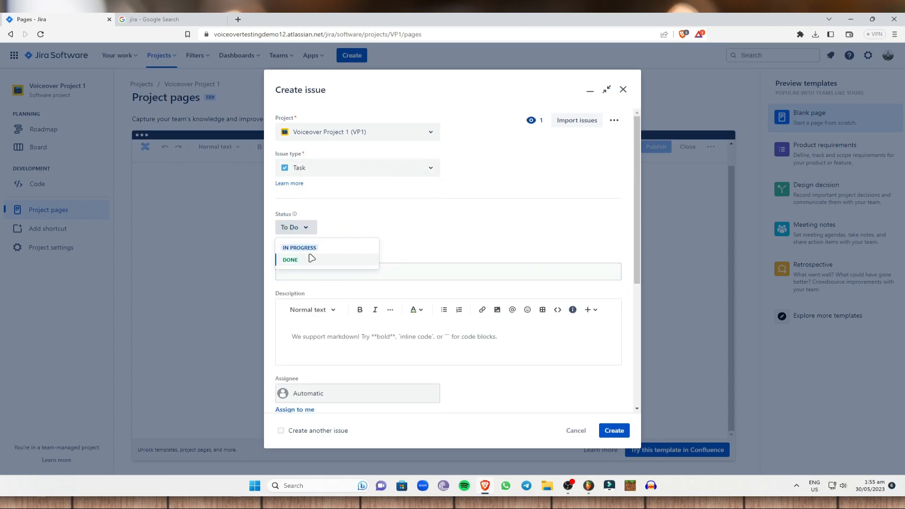
pyautogui.click(310, 247)
pyautogui.click(309, 230)
pyautogui.click(310, 260)
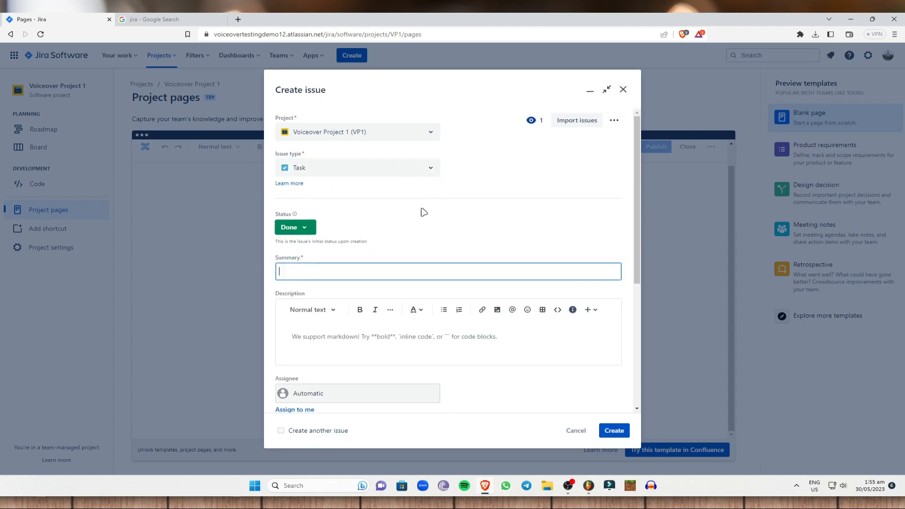
pyautogui.click(307, 227)
pyautogui.click(302, 259)
pyautogui.scroll(-1, 441, 216)
pyautogui.click(410, 226)
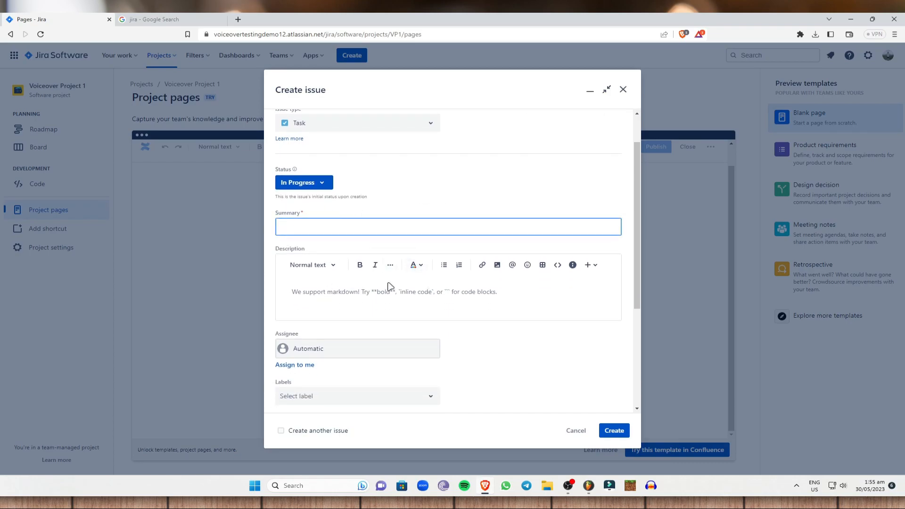
pyautogui.click(375, 350)
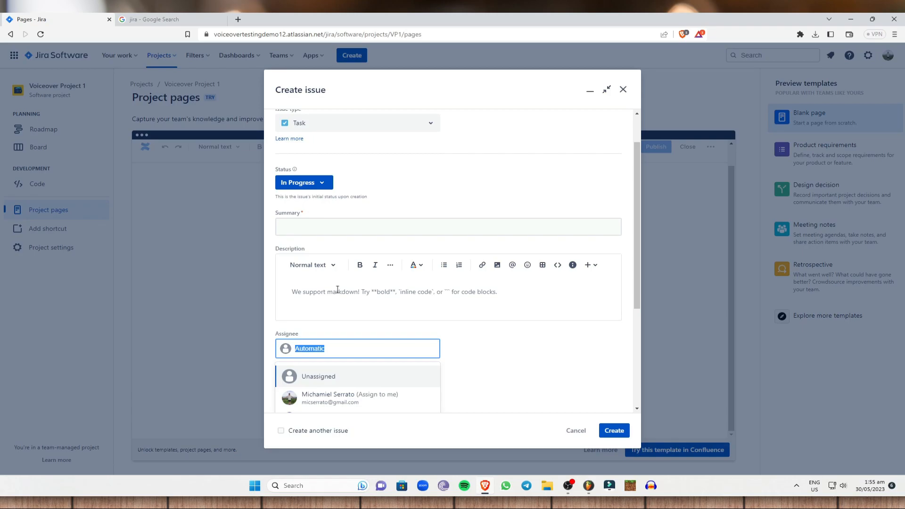
pyautogui.click(483, 354)
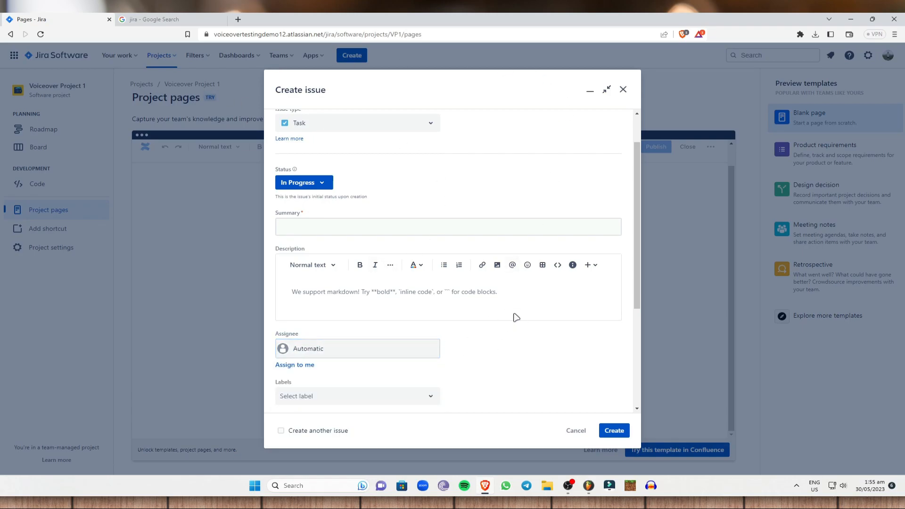
pyautogui.scroll(-3, 472, 325)
pyautogui.click(420, 260)
pyautogui.click(460, 272)
pyautogui.click(361, 300)
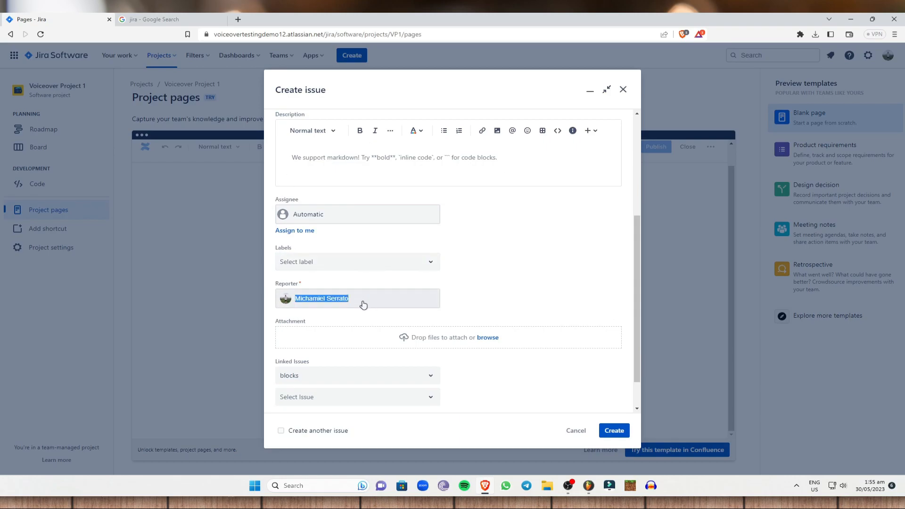
pyautogui.click(535, 261)
pyautogui.scroll(-2, 561, 299)
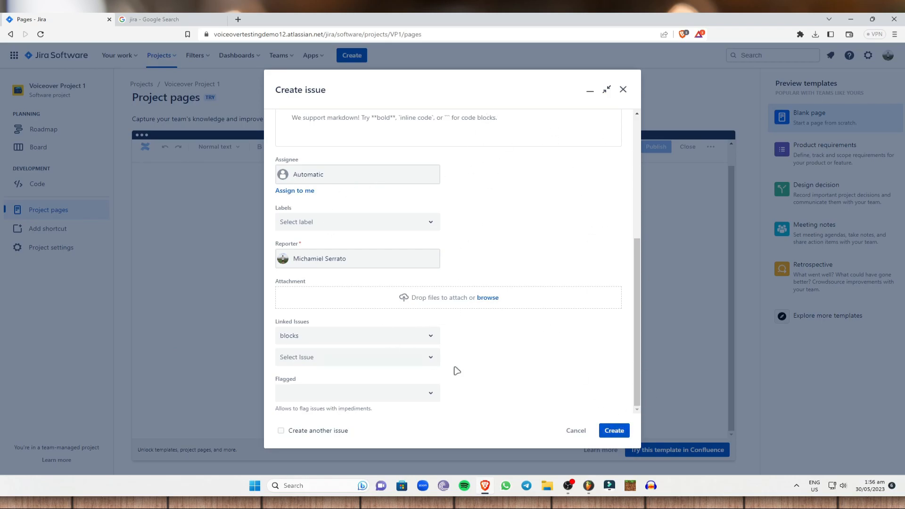
pyautogui.click(576, 430)
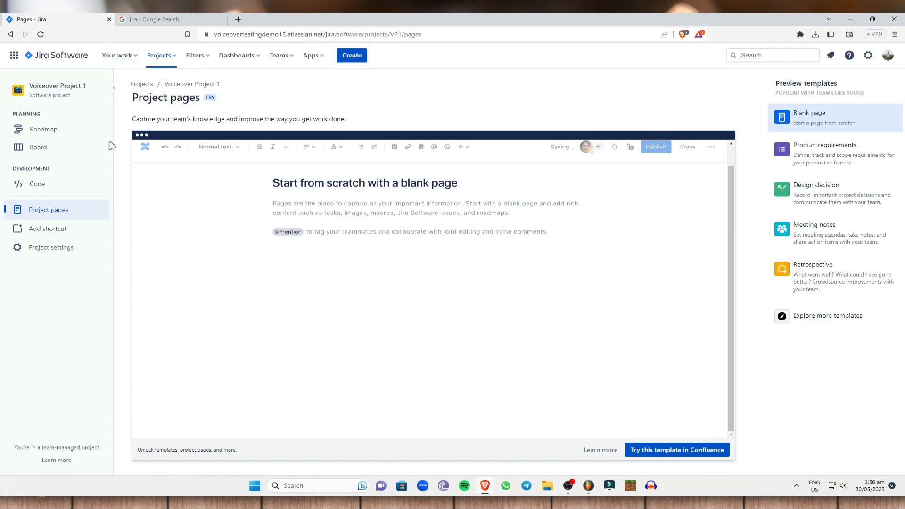